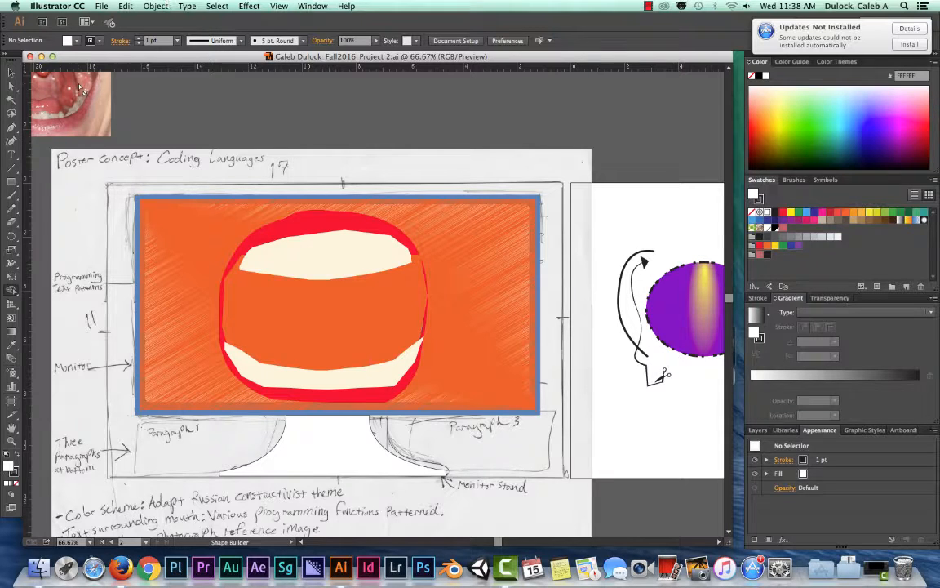
- Move the purple gradient ellipse on the blank artboard to about X 6.92 in, Y 4.84 in
click(11, 72)
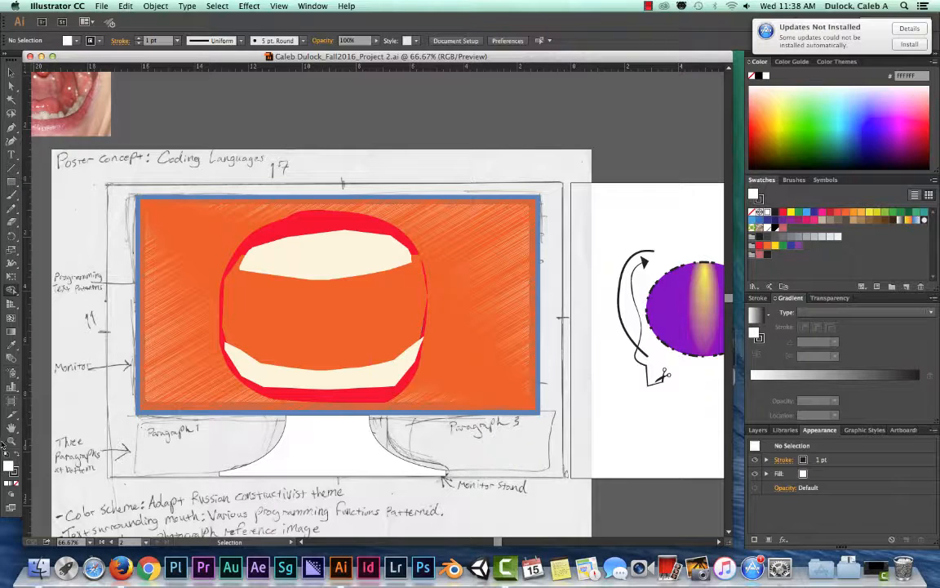
click(14, 237)
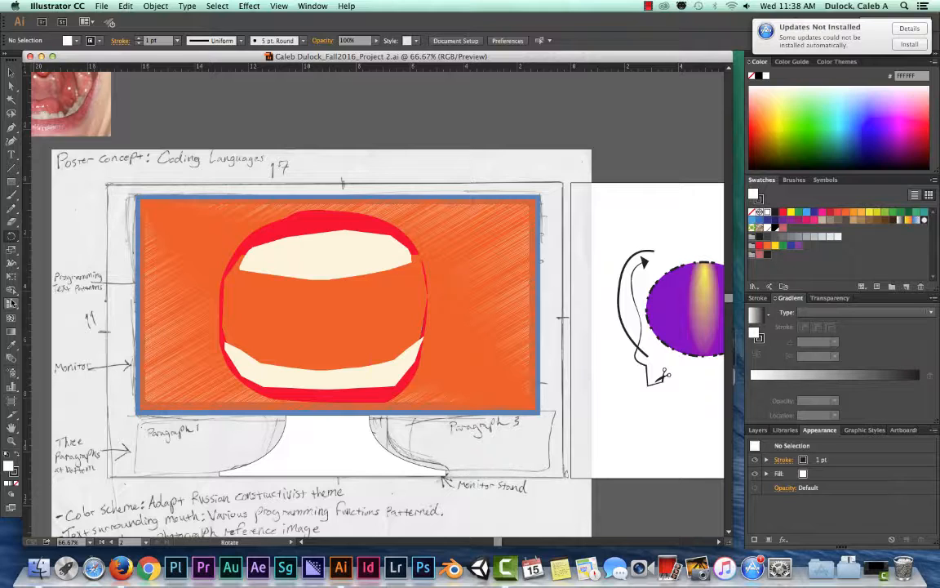
click(13, 236)
click(637, 217)
key(space)
drag(636, 216, 304, 218)
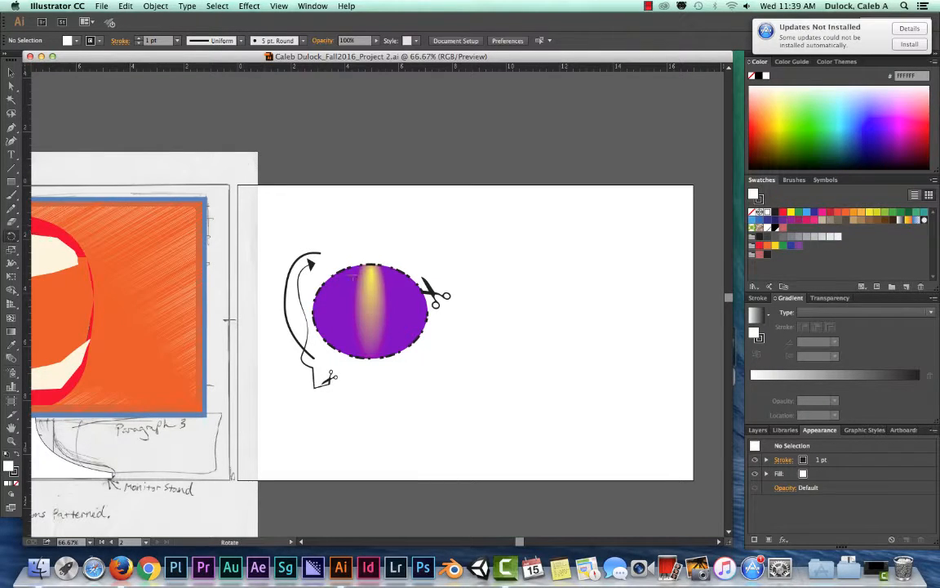
click(12, 74)
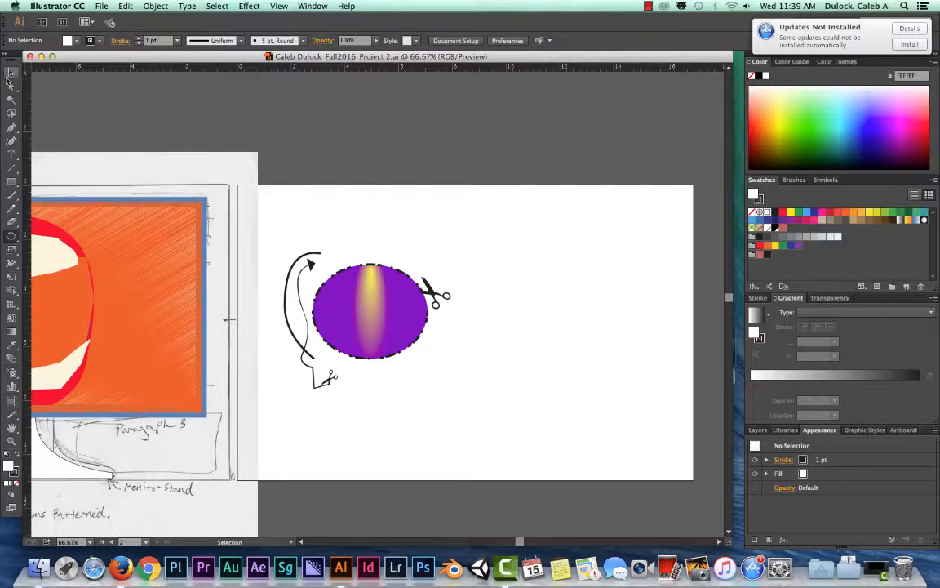
click(12, 74)
click(374, 300)
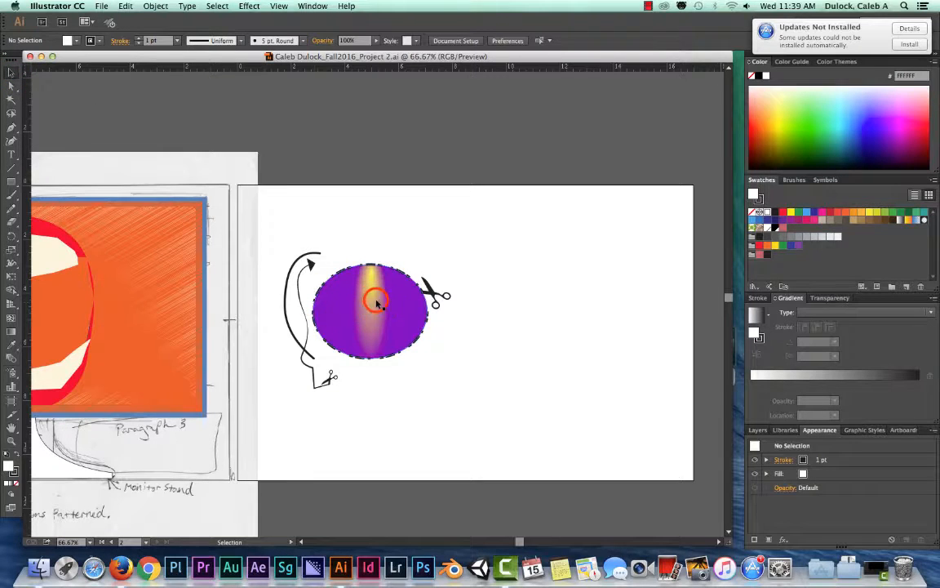
drag(365, 292, 435, 293)
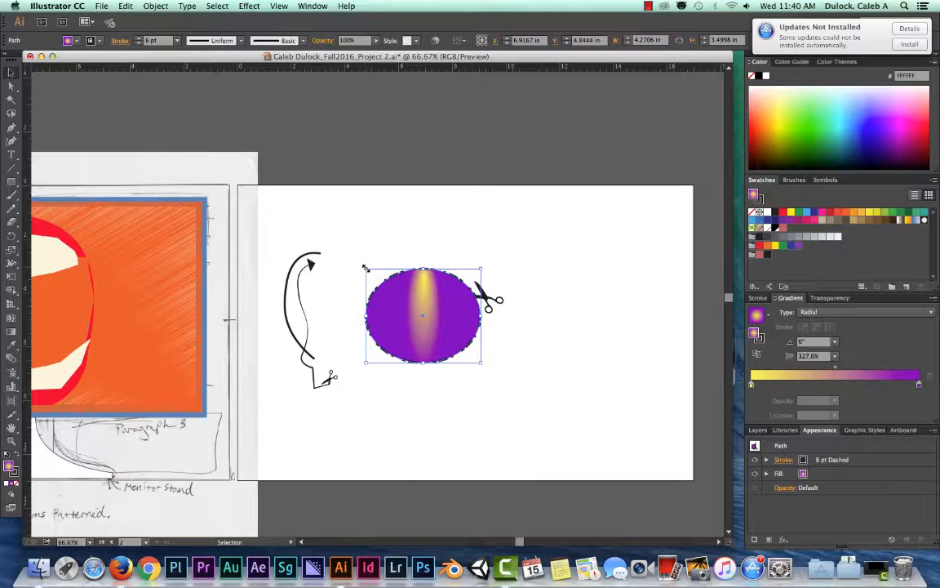
- Scale the purple ellipse about its centre, first up to about 6.88 × 6.66 in and finally down to about 3.81 × 3.49 in
drag(365, 268, 331, 228)
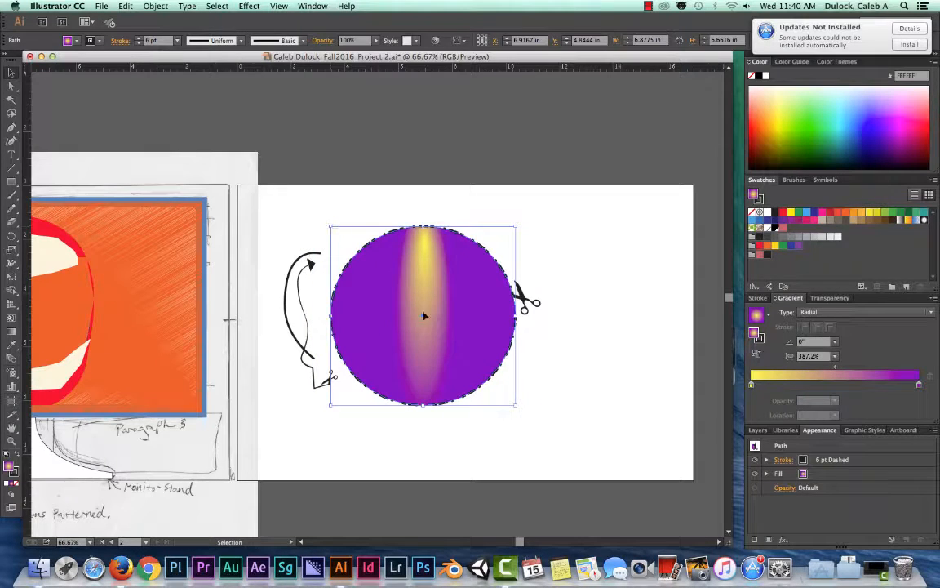
click(516, 405)
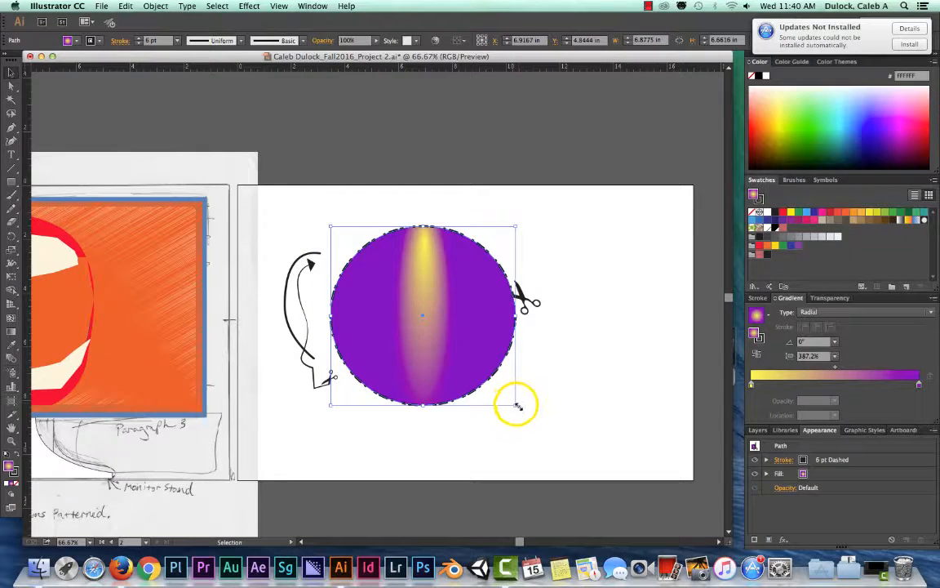
drag(515, 404, 455, 338)
click(454, 292)
drag(454, 291, 471, 246)
drag(429, 276, 410, 301)
drag(450, 269, 471, 281)
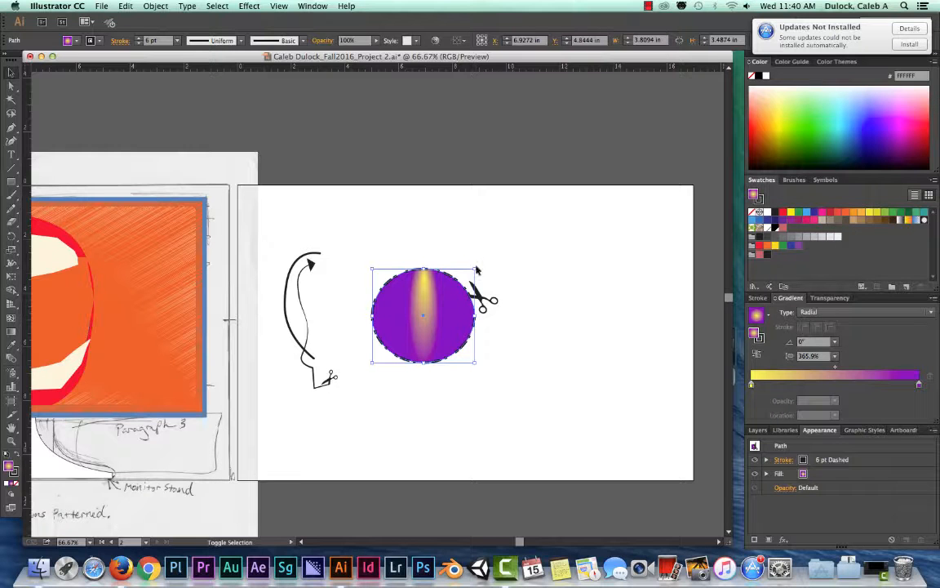
- Stretch the ellipse non-proportionally into a wide oval and reshape it to about 5.08 × 4.79 in
drag(475, 267, 563, 247)
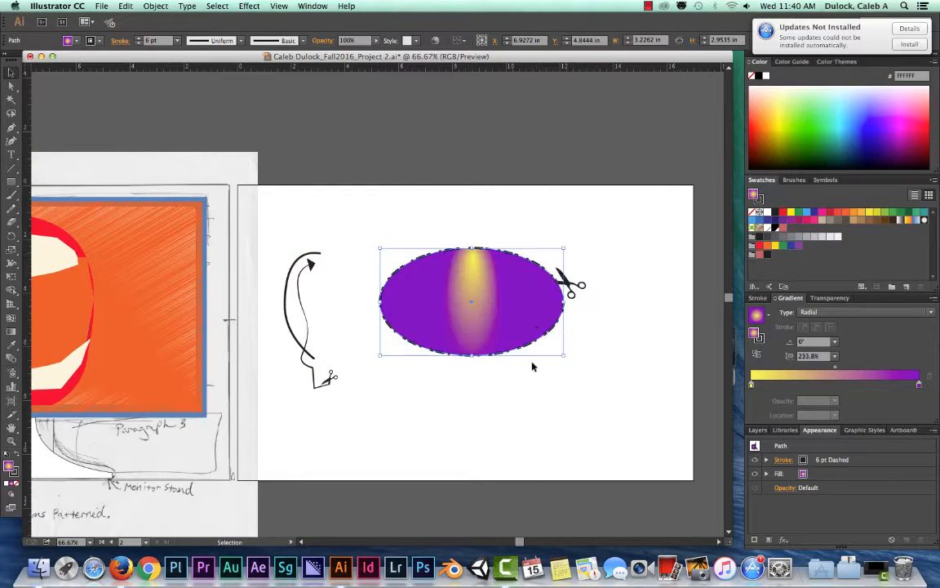
drag(378, 357, 427, 376)
drag(478, 333, 542, 329)
drag(518, 321, 430, 335)
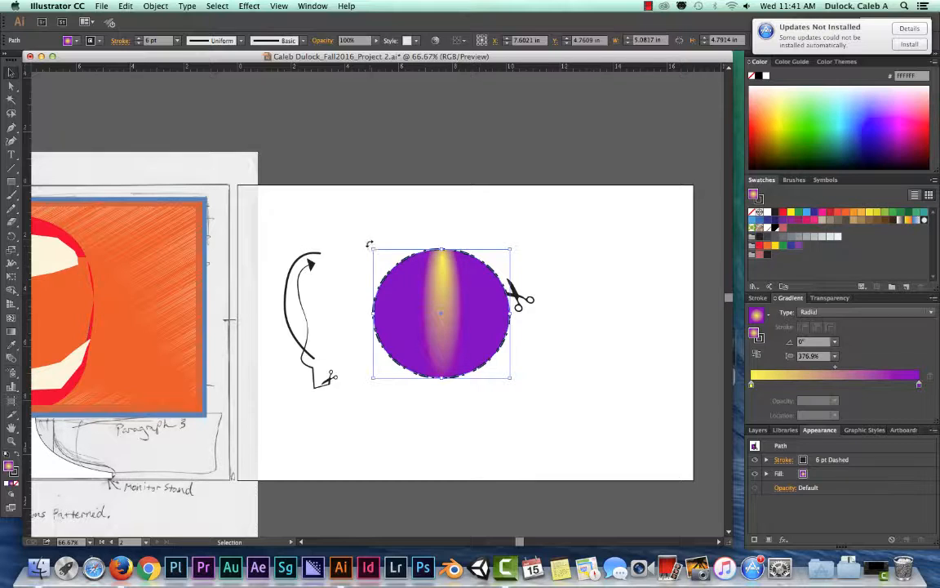
- Rotate the ellipse by 180° and reposition it at about X 7.54 in, Y 4.84 in
drag(369, 243, 453, 285)
drag(490, 291, 484, 362)
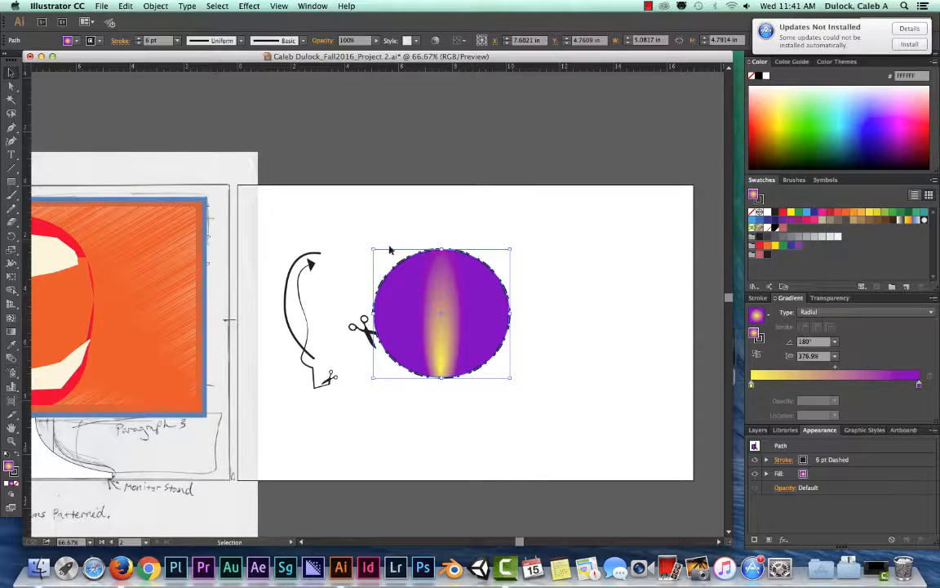
click(10, 72)
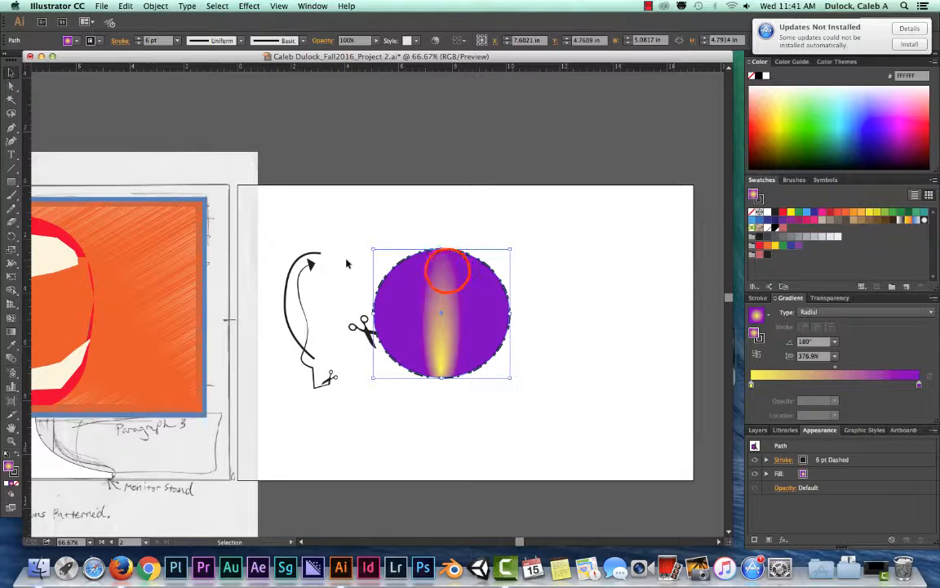
mouse_move(448, 271)
mouse_down()
mouse_move(466, 264)
mouse_move(446, 284)
mouse_up()
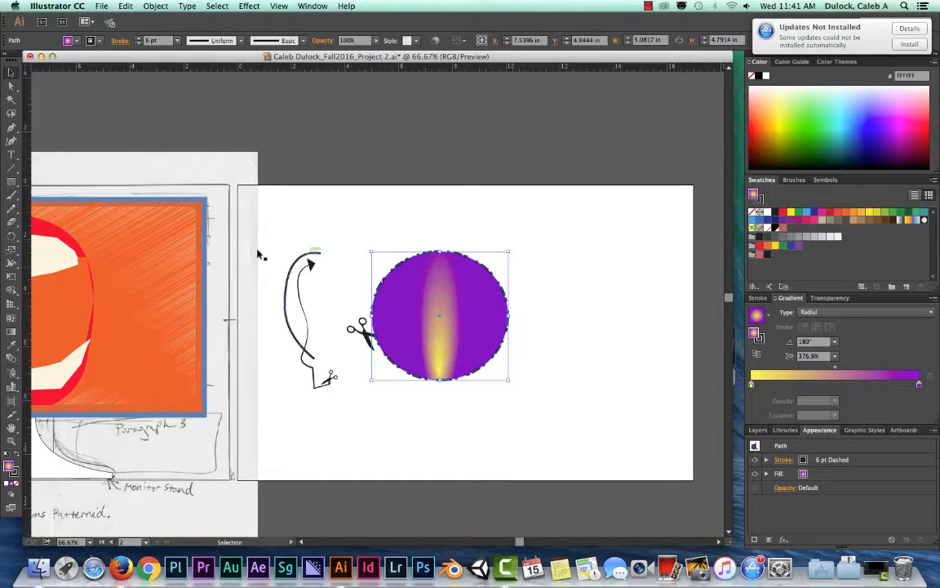
- Rotate the ellipse freely about its own centre with the Rotate tool to a gradient angle of about -70.7°
click(9, 239)
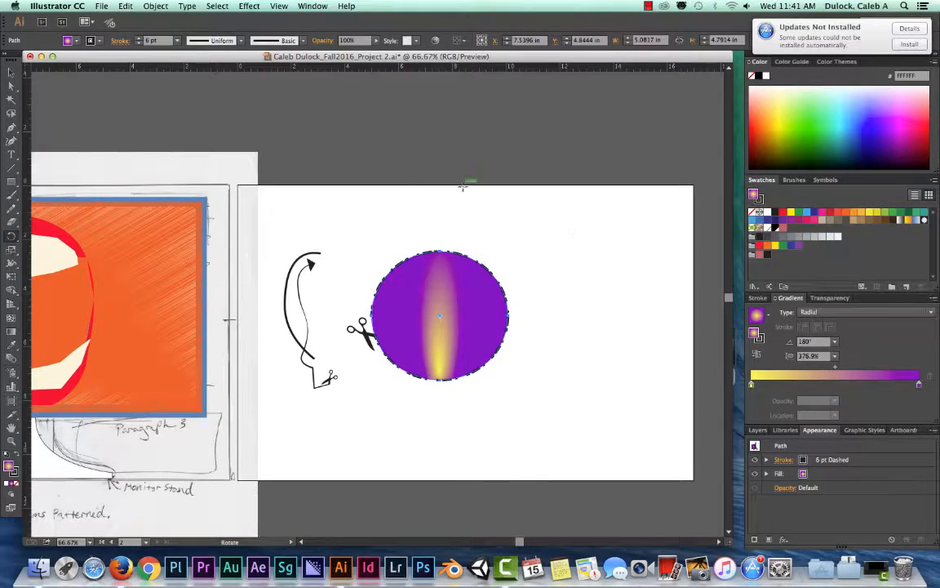
drag(581, 195, 521, 434)
drag(521, 435, 341, 219)
drag(341, 219, 315, 299)
scroll(315, 300, left, 1)
drag(364, 231, 331, 282)
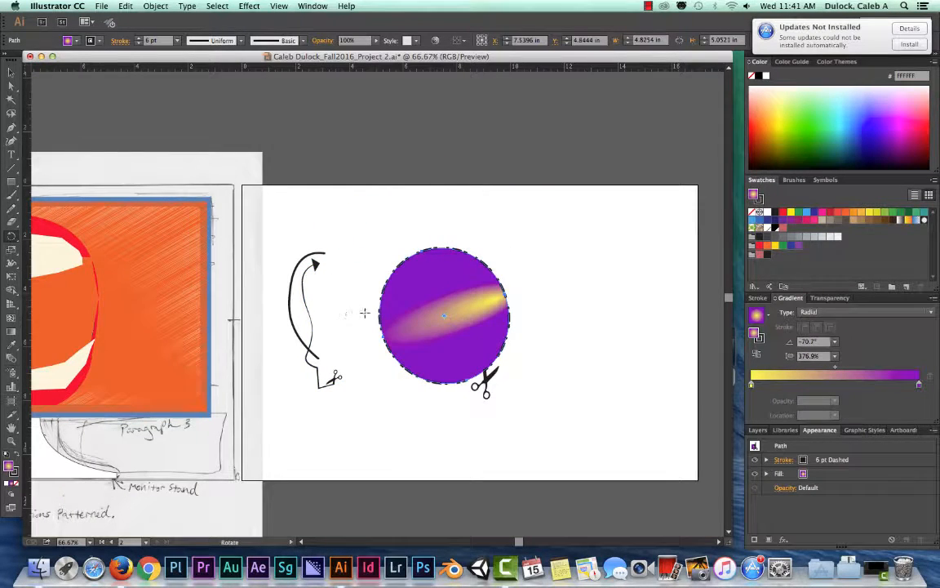
- Swing the ellipse around with the Rotate tool onto the artboard's upper edge, ending at a gradient angle of about -163.5°
click(445, 316)
click(445, 316)
click(446, 316)
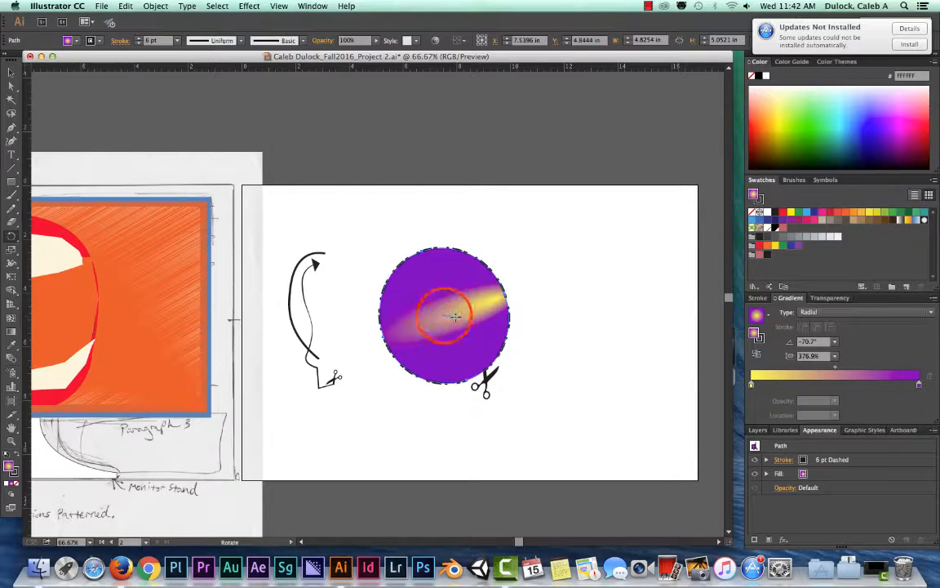
drag(566, 243, 158, 260)
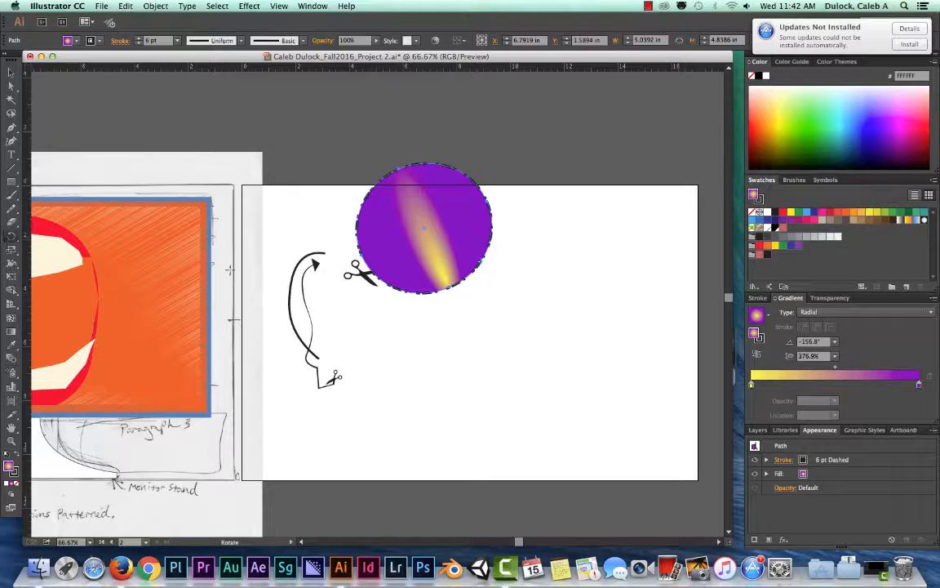
mouse_move(482, 262)
mouse_down()
mouse_move(463, 274)
mouse_move(433, 237)
mouse_up()
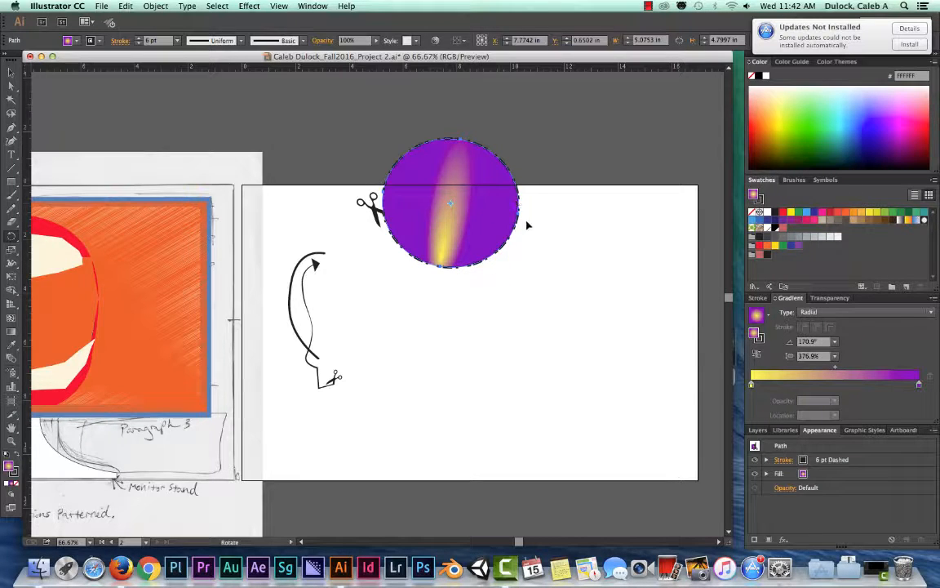
mouse_move(455, 317)
mouse_down()
mouse_move(272, 212)
mouse_move(329, 315)
mouse_move(504, 300)
mouse_up()
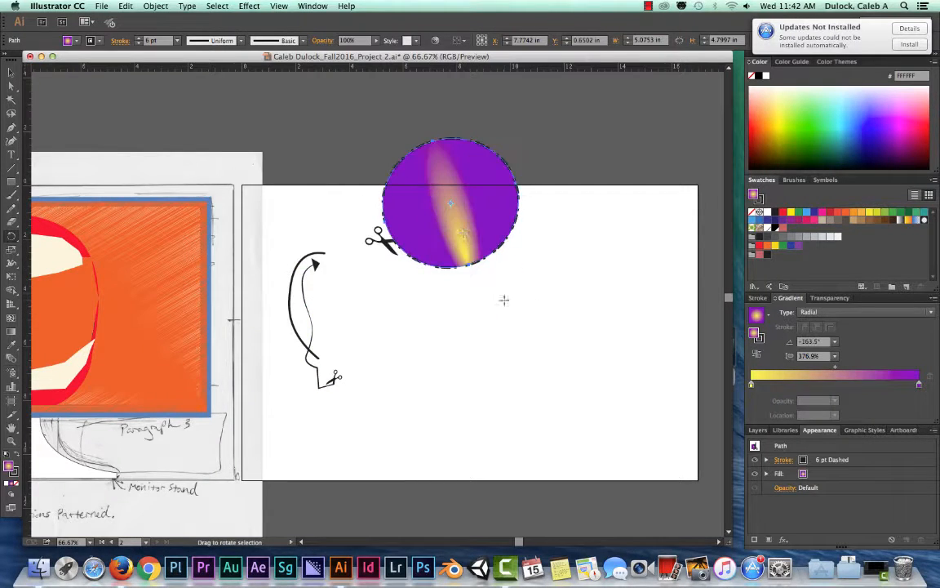
- Enlarge the ellipse with the Scale tool to about 9.07 × 8.63 in
click(10, 239)
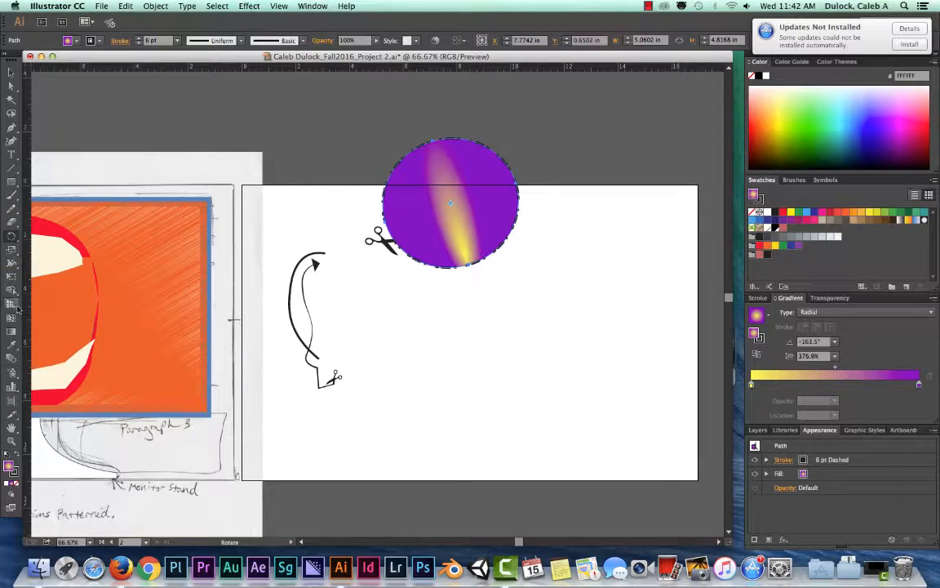
click(12, 250)
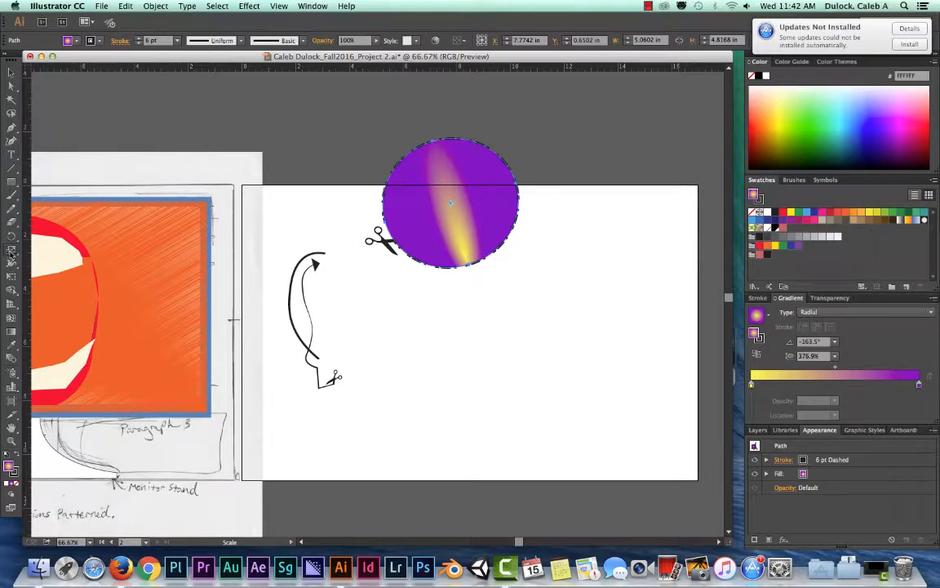
click(11, 252)
click(10, 251)
click(11, 251)
drag(561, 269, 618, 355)
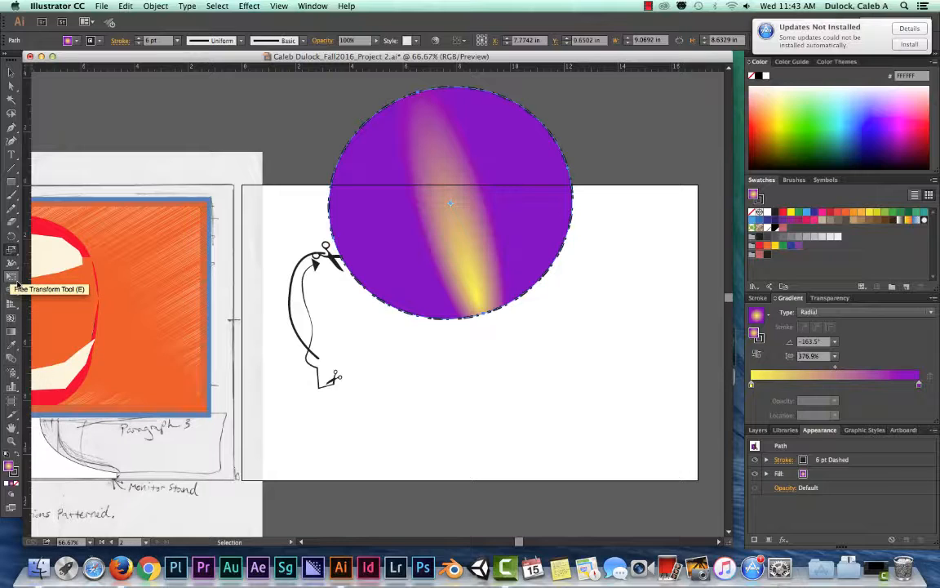
- Use Free Transform to rotate the ellipse upright and skew it vertically to about 9.06 × 8.59 in
click(11, 278)
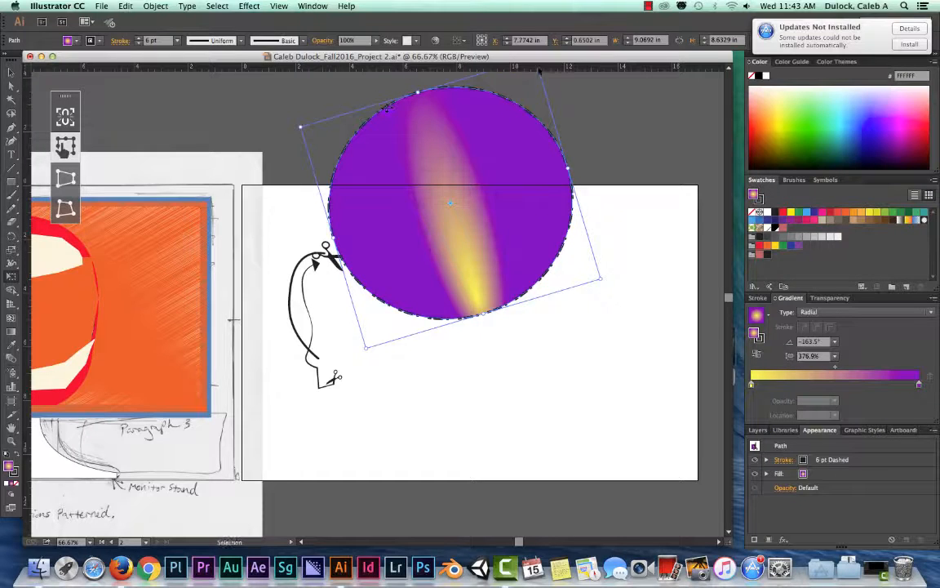
drag(601, 279, 572, 263)
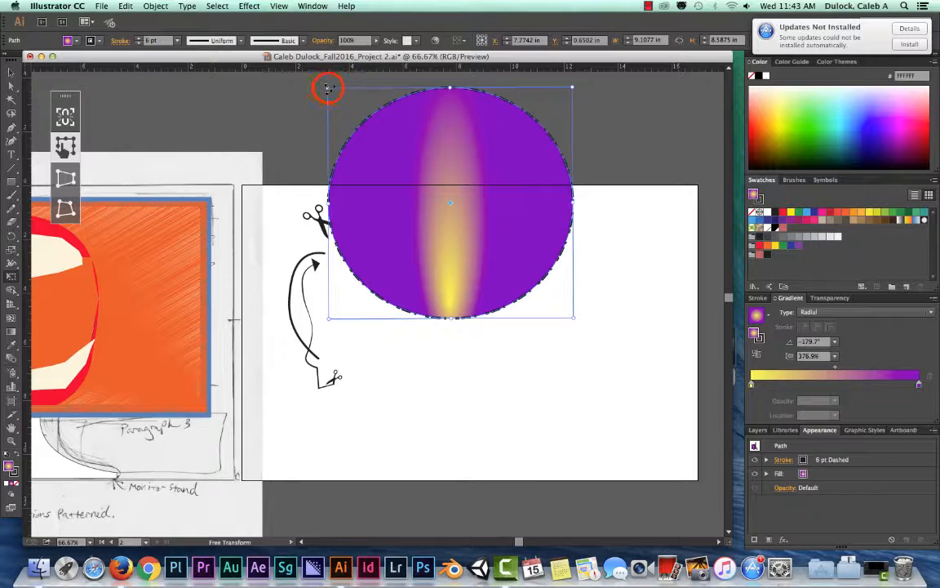
drag(328, 100, 305, 133)
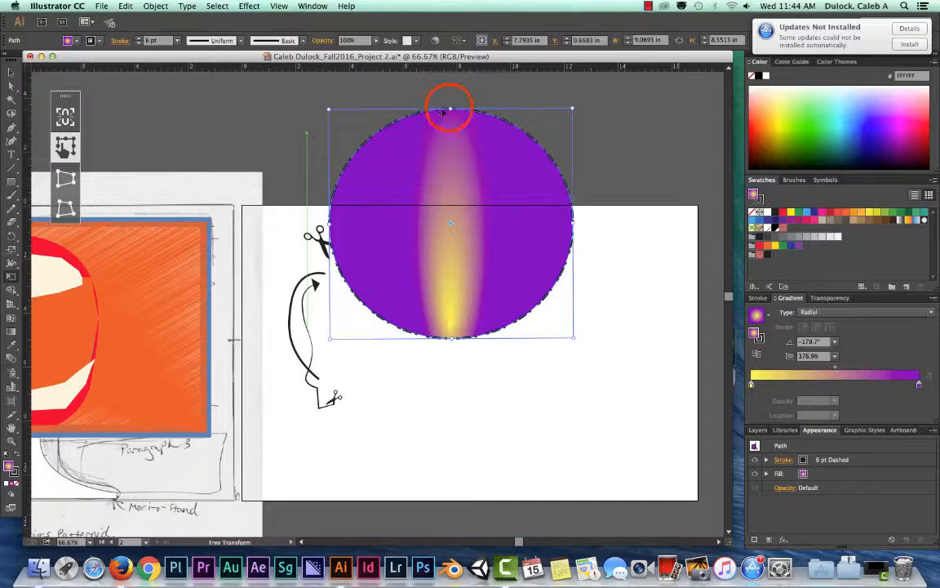
mouse_move(449, 107)
mouse_down()
mouse_move(428, 105)
mouse_move(534, 129)
mouse_move(270, 116)
mouse_move(570, 130)
mouse_move(469, 92)
mouse_move(334, 125)
mouse_move(261, 126)
mouse_move(571, 133)
mouse_move(478, 107)
mouse_move(451, 110)
mouse_up()
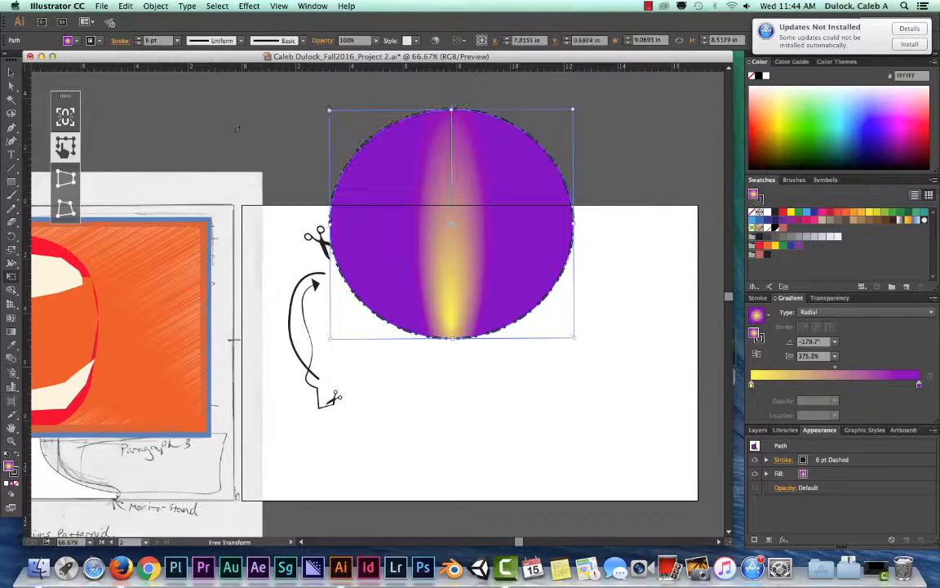
drag(331, 222, 330, 317)
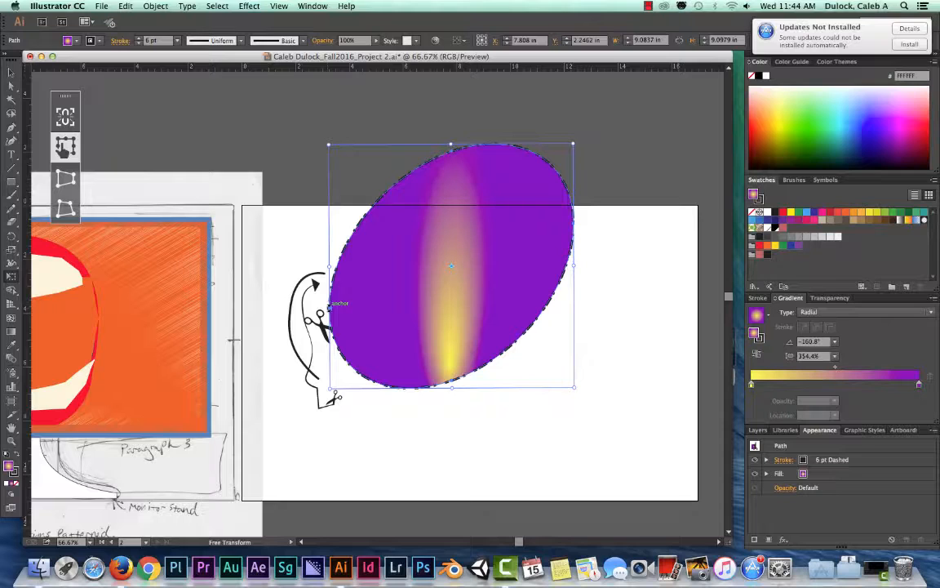
drag(329, 267, 329, 213)
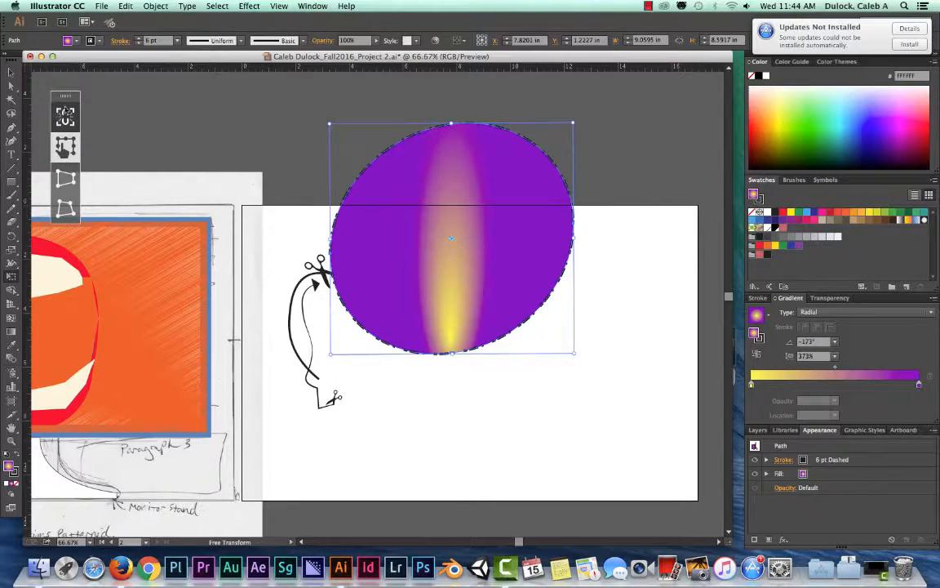
- Move the Free Transform widget aside, turn on Constrain, and scale the ellipse proportionally to about 9.55 × 9.06 in
click(67, 100)
mouse_move(66, 100)
mouse_down()
mouse_move(232, 97)
mouse_move(203, 96)
mouse_move(263, 109)
mouse_move(247, 116)
mouse_move(193, 99)
mouse_move(209, 113)
mouse_up()
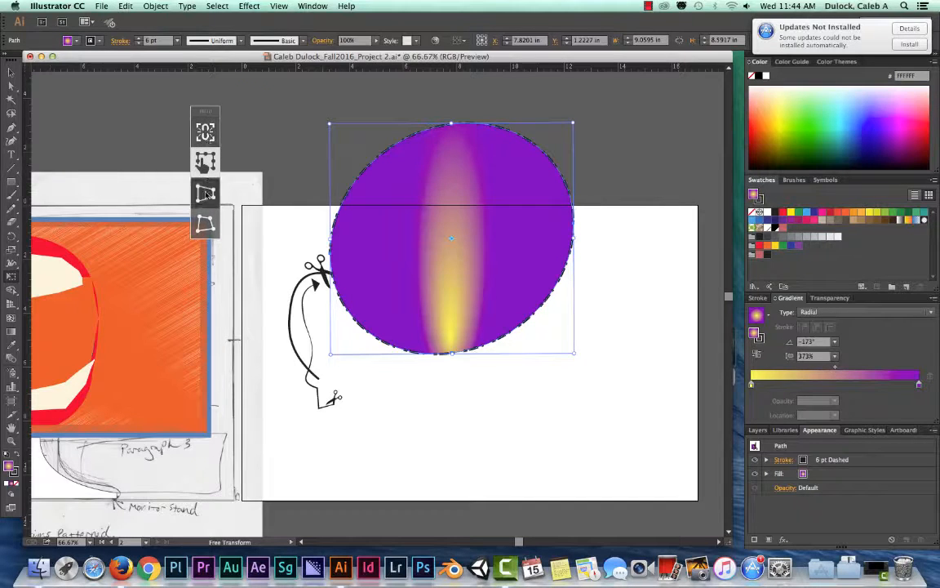
click(205, 131)
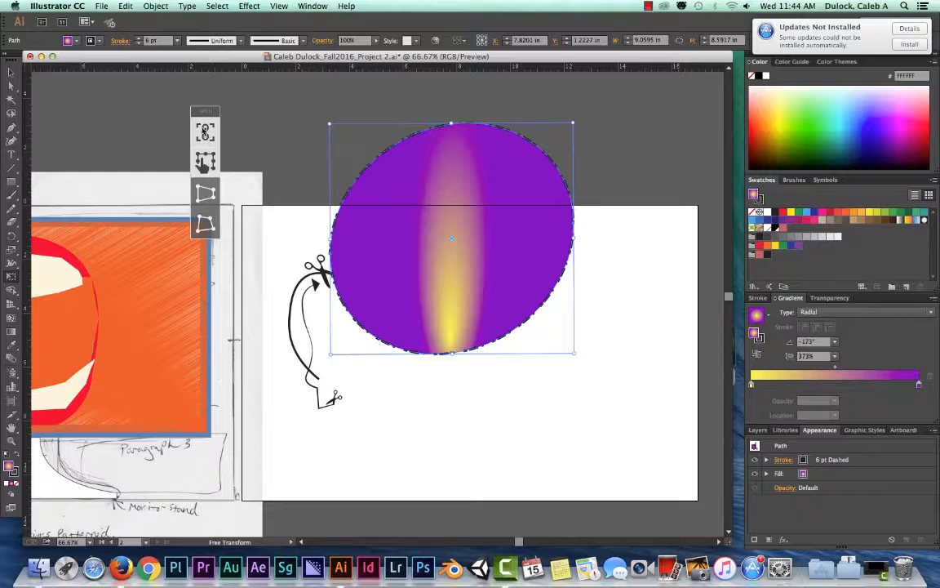
click(329, 124)
drag(330, 123, 361, 172)
click(360, 375)
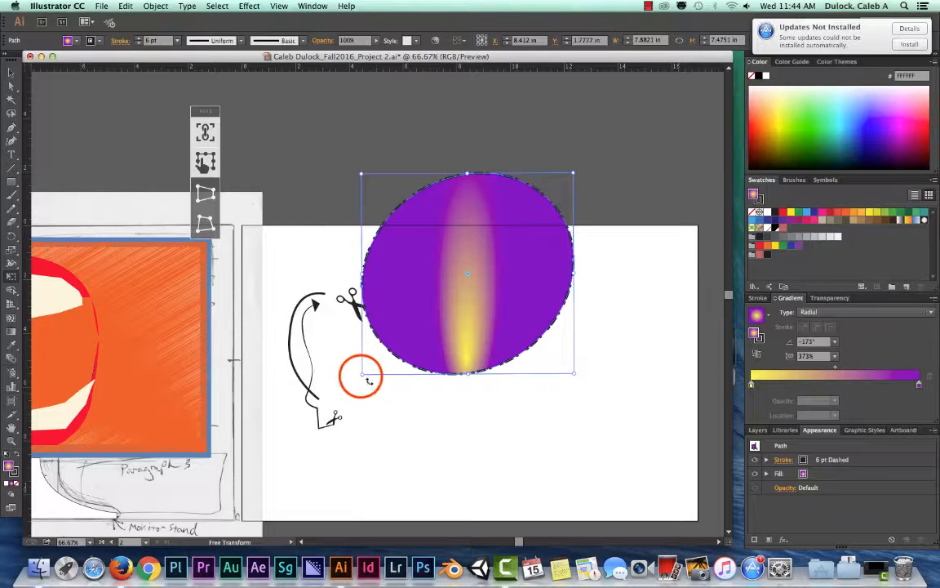
drag(361, 375, 359, 419)
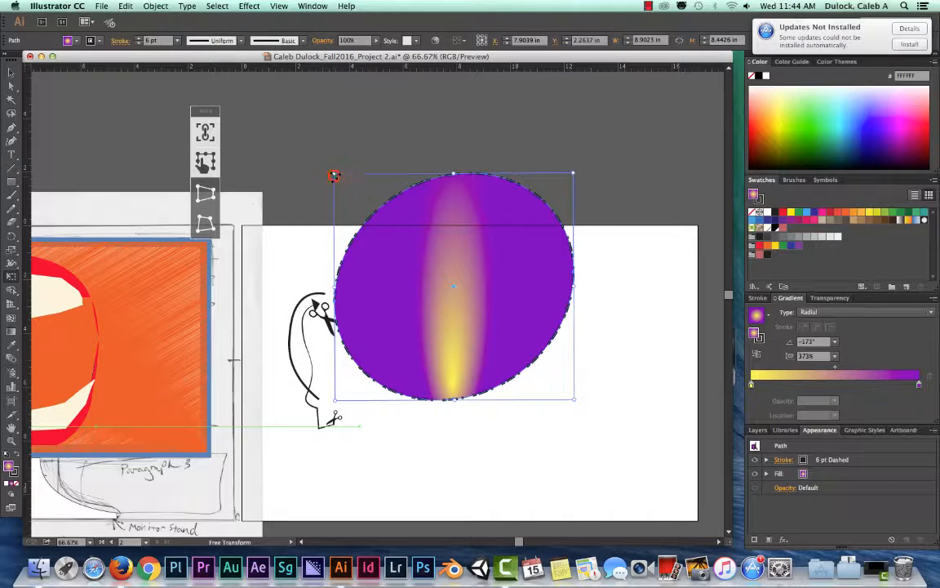
drag(334, 175, 317, 156)
- Widen the ellipse with Perspective Distort to about 14.34 × 9.08 in
click(206, 159)
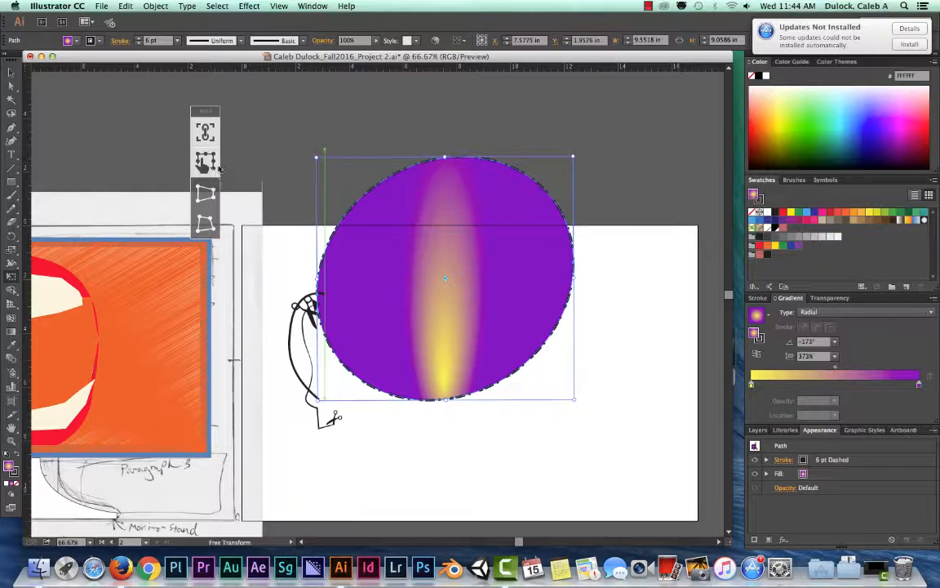
click(214, 194)
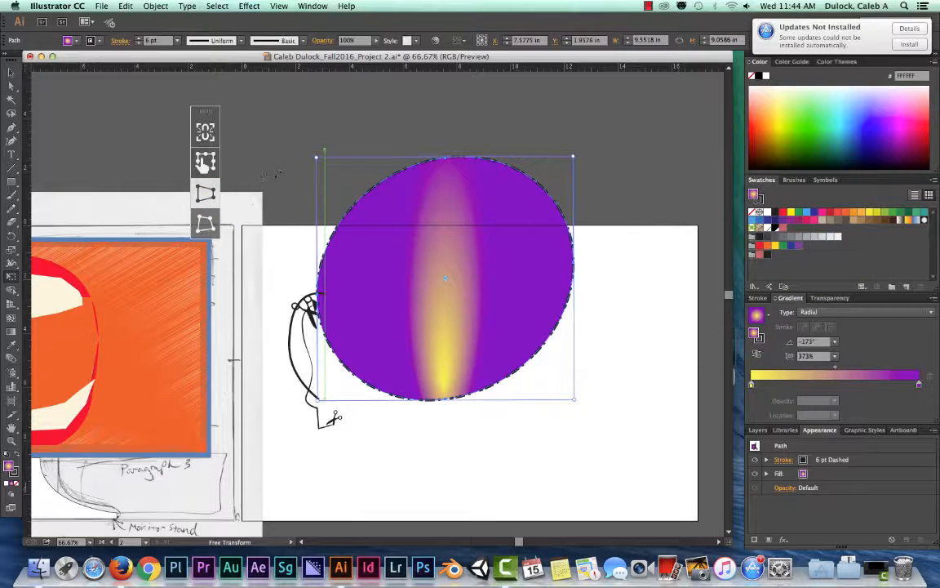
drag(316, 159, 204, 145)
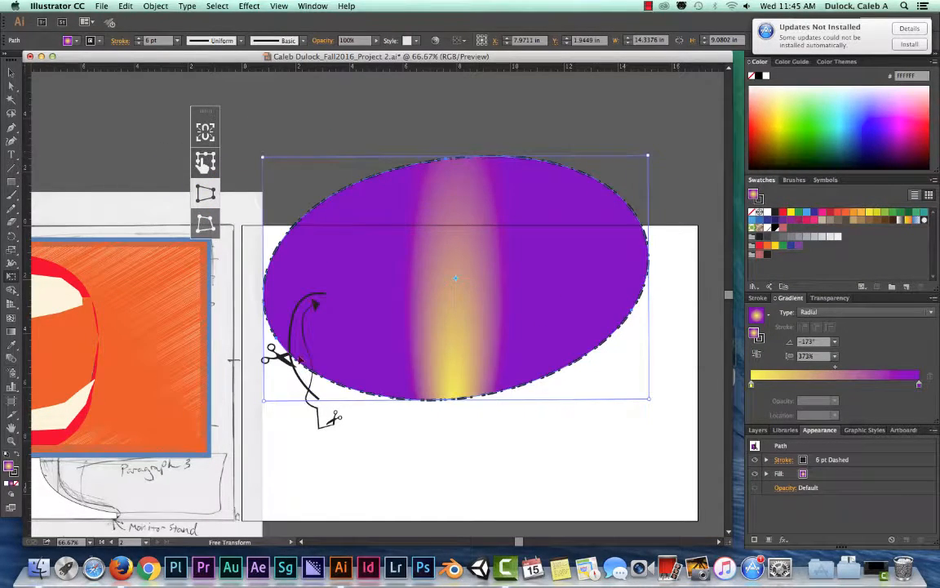
- Reshape the ellipse with Perspective Distort by moving its corners, to about 18.29 × 11.37 in
drag(263, 399, 413, 365)
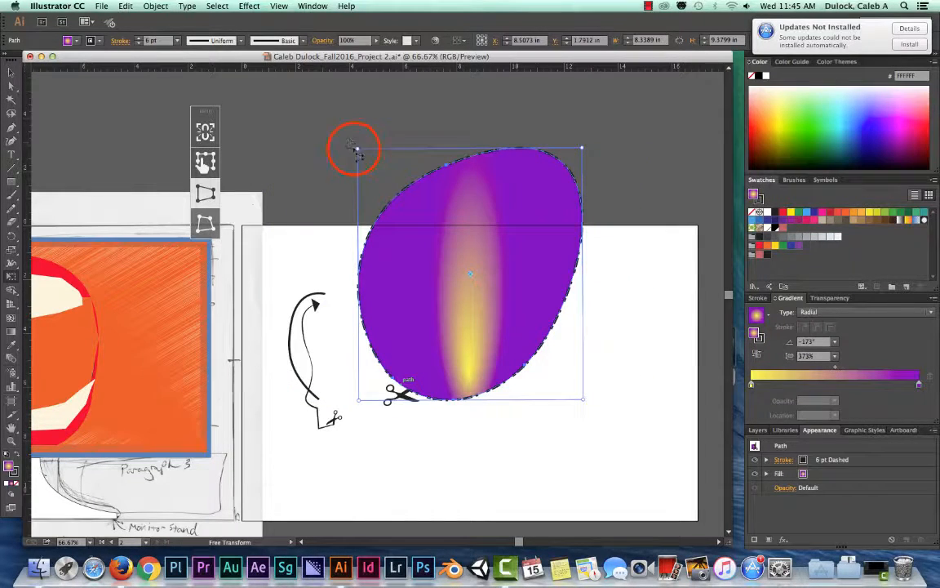
drag(359, 151, 197, 189)
drag(499, 195, 566, 182)
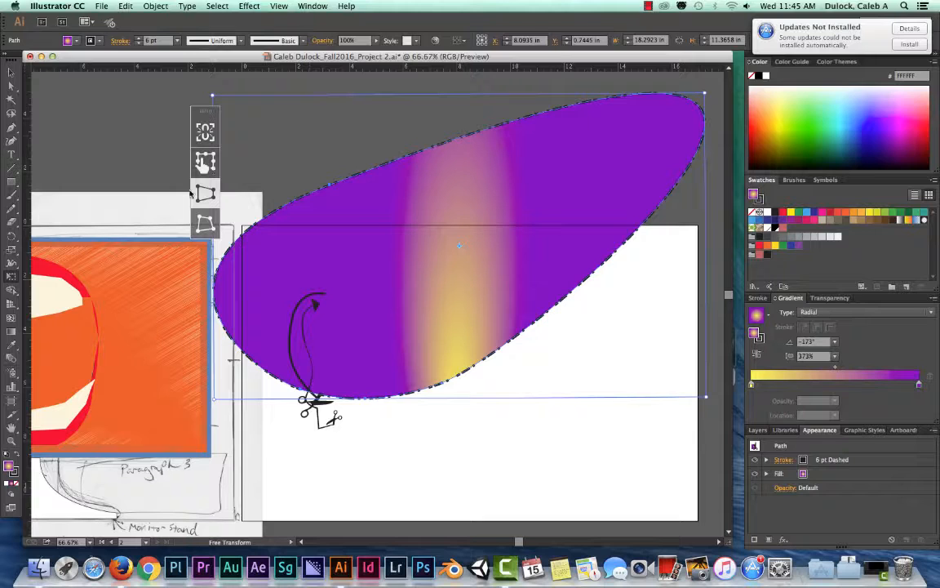
- Use Free Distort on the ellipse's corners to form a teardrop shape of about 11.30 × 6.72 in
click(207, 221)
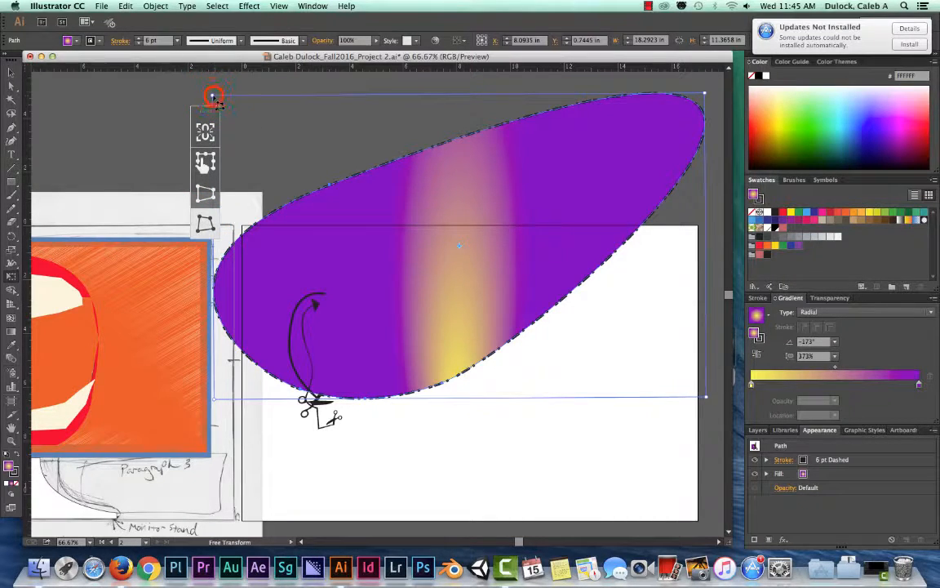
drag(213, 96, 235, 104)
click(688, 398)
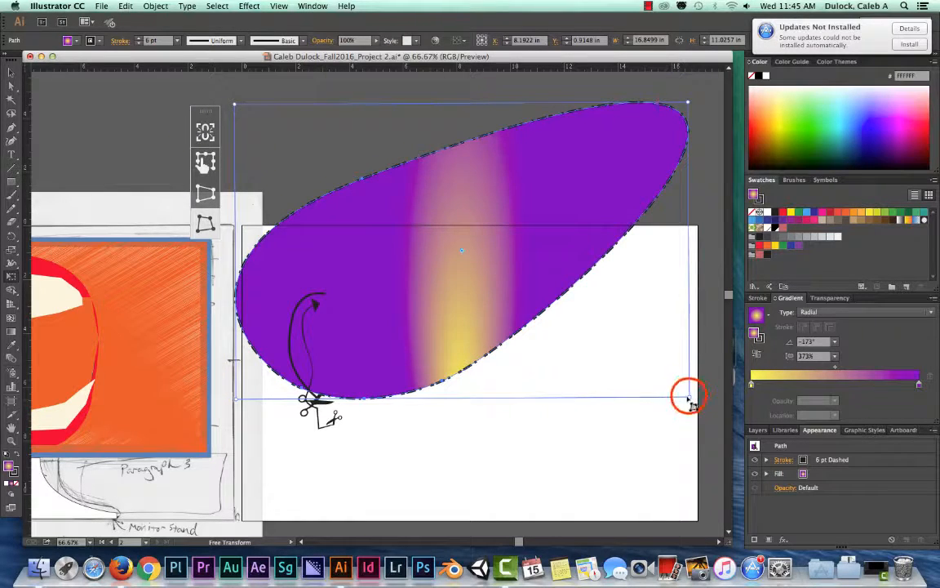
drag(688, 398, 632, 273)
scroll(645, 135, left, 1)
drag(650, 121, 511, 188)
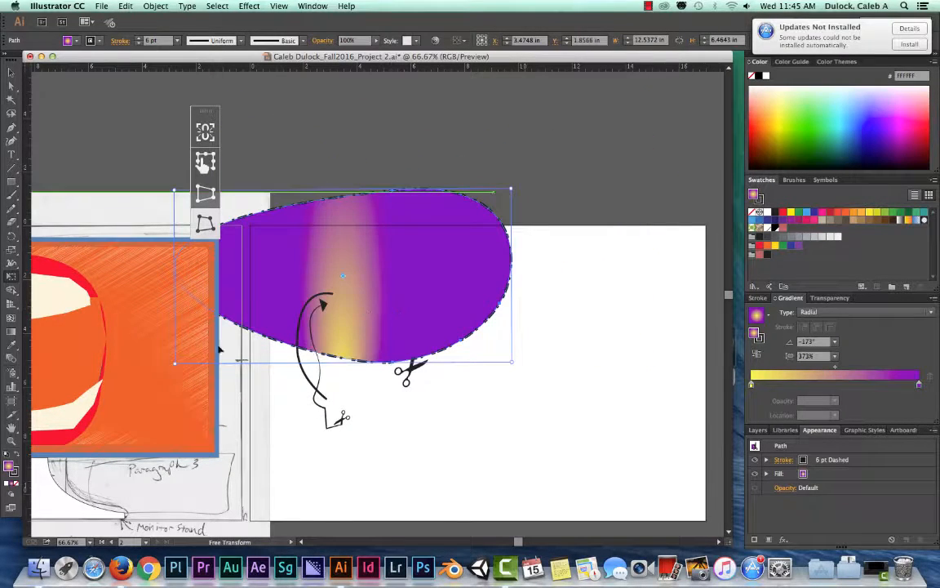
click(174, 363)
drag(174, 364, 297, 379)
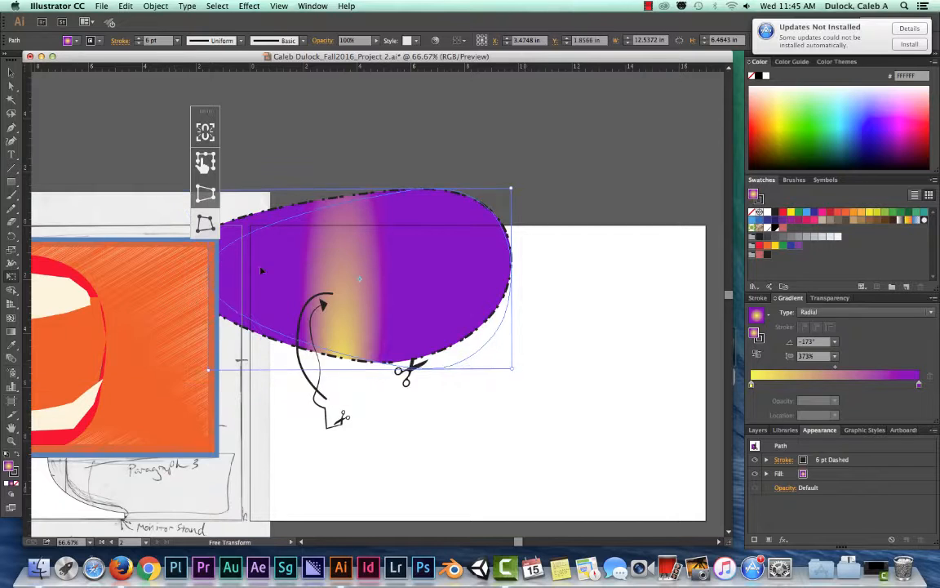
- Move the teardrop shape so it overlaps the artboard's upper-left corner, at about X 3.08 in, Y -1.25 in
drag(337, 266, 442, 251)
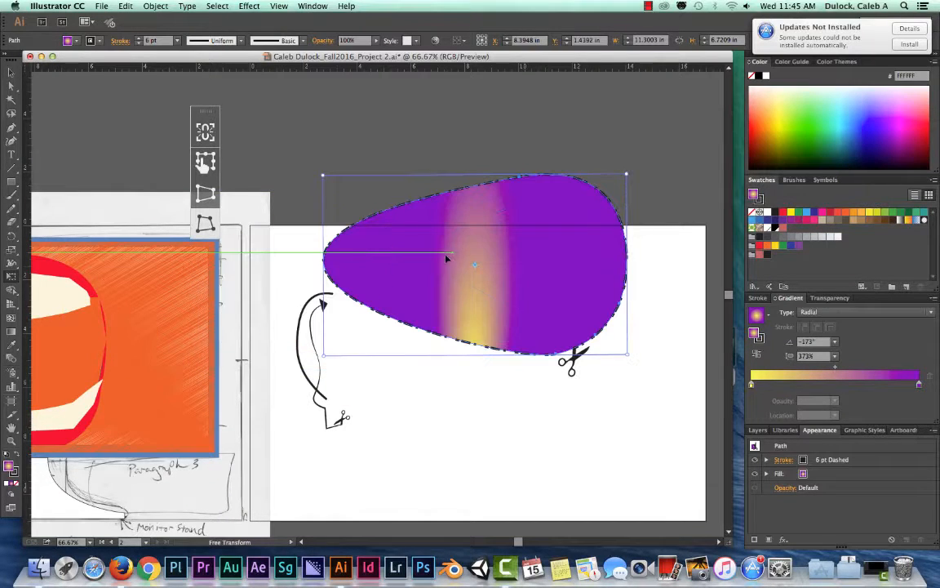
click(204, 221)
click(203, 226)
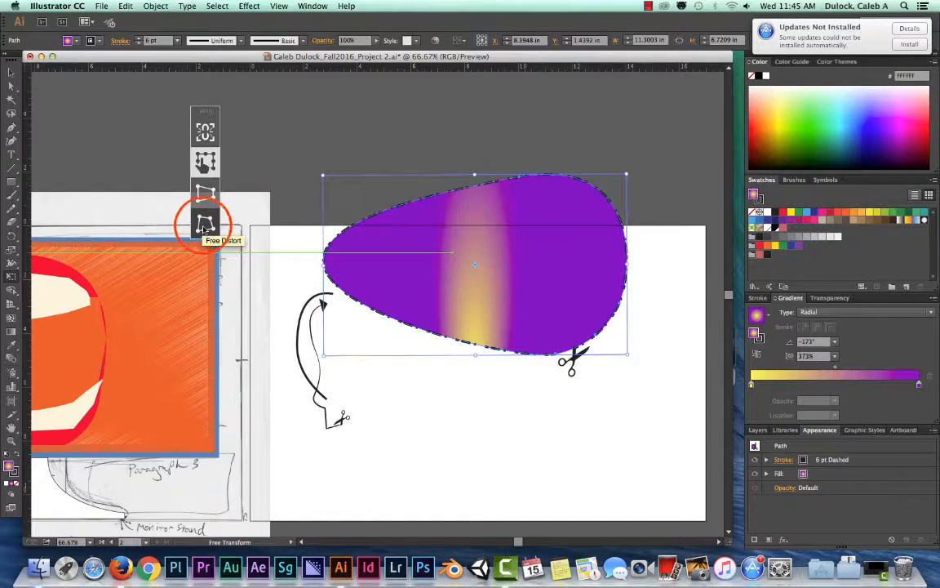
click(203, 228)
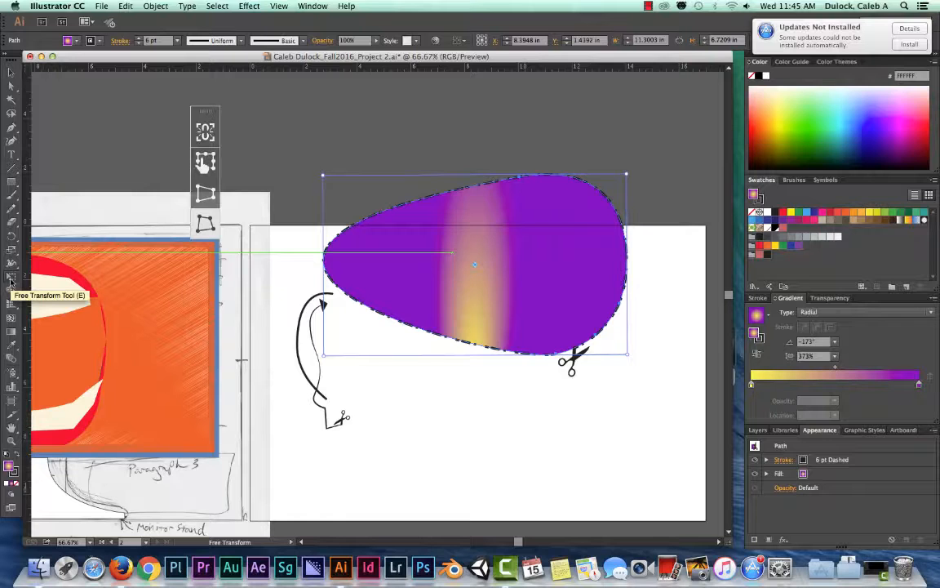
click(11, 72)
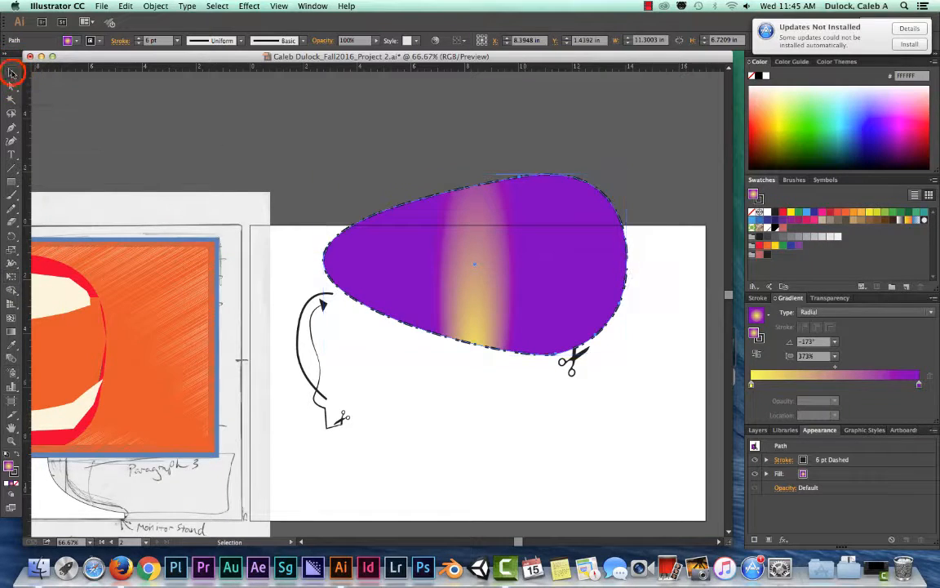
drag(367, 209, 257, 158)
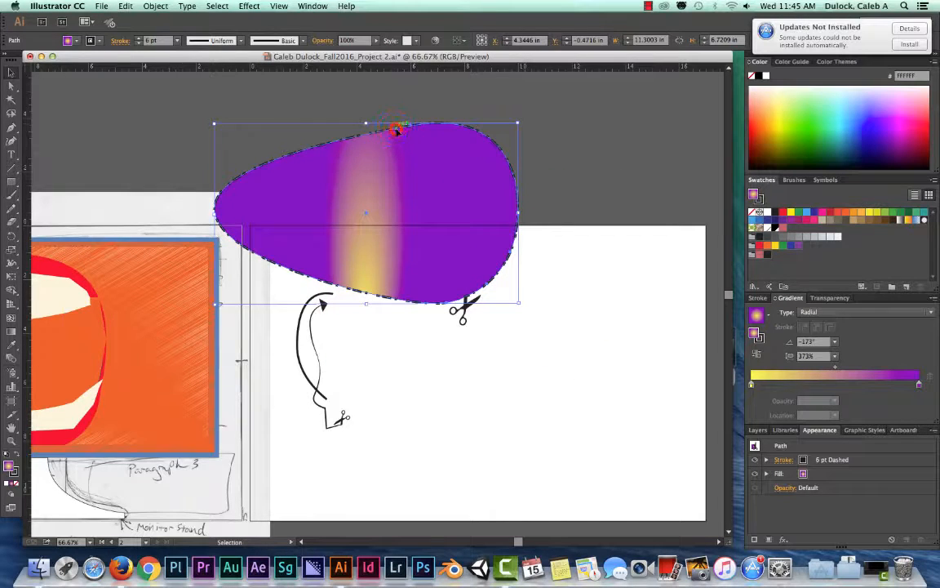
drag(395, 131, 361, 110)
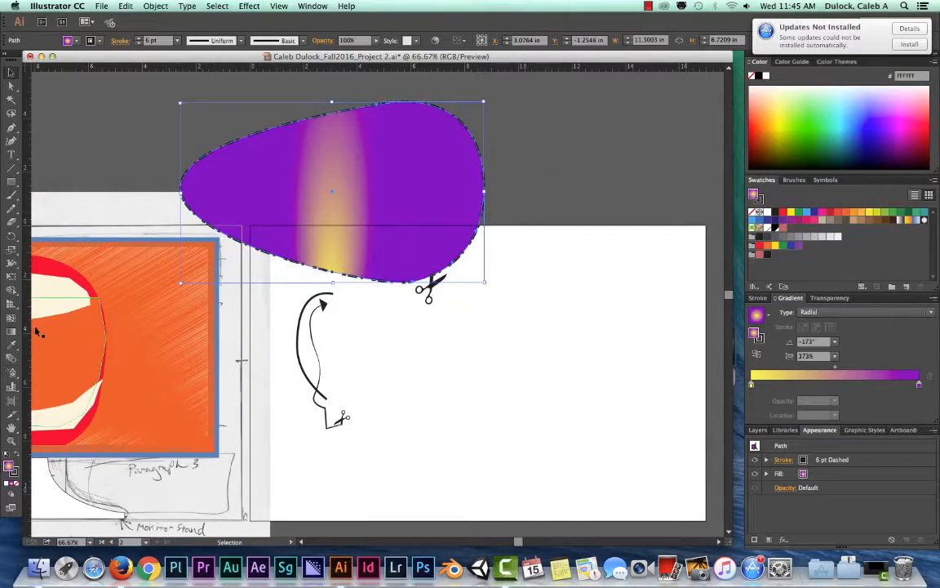
- Draw three touching circles below the teardrop with the Ellipse tool, the lowest one about 2.15 in wide
click(11, 290)
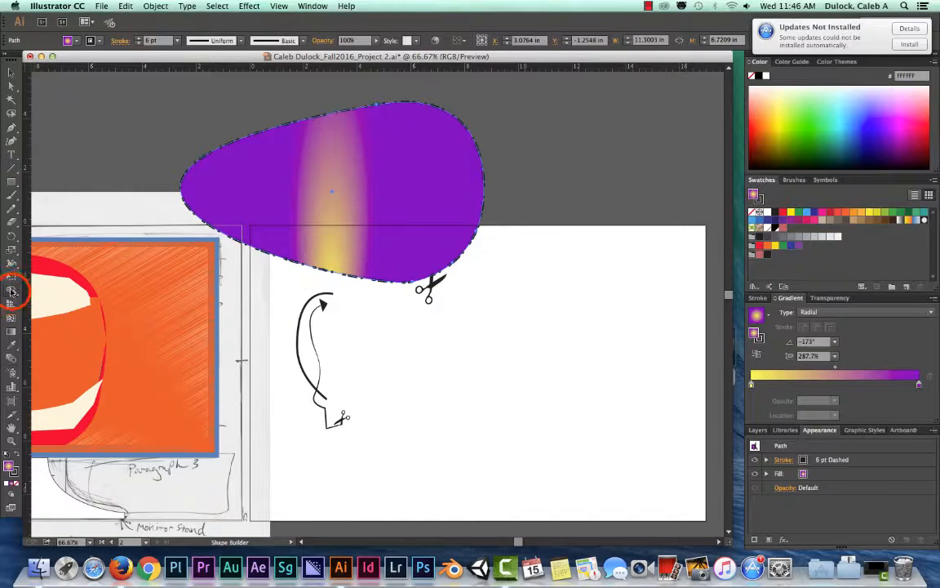
click(12, 291)
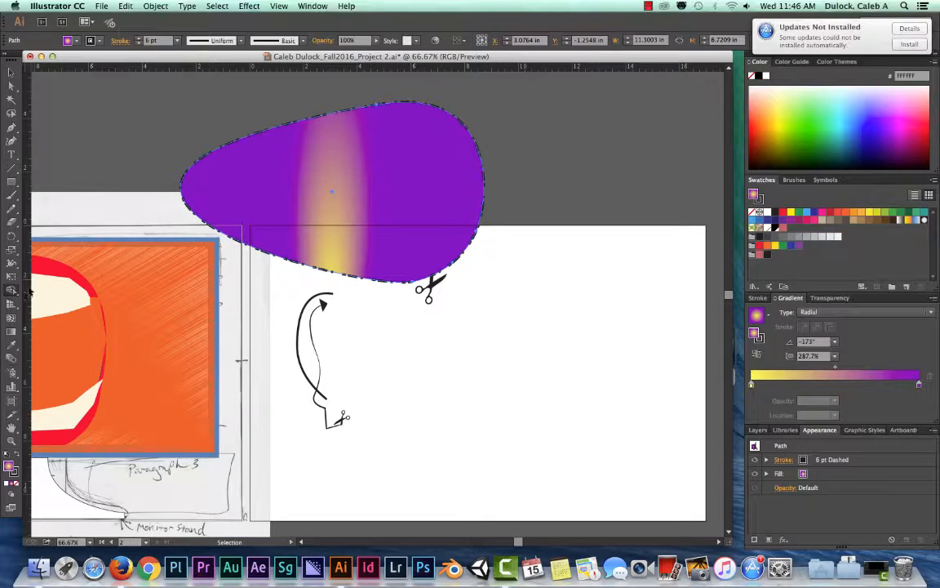
drag(11, 180, 47, 208)
drag(360, 346, 468, 422)
drag(514, 336, 494, 481)
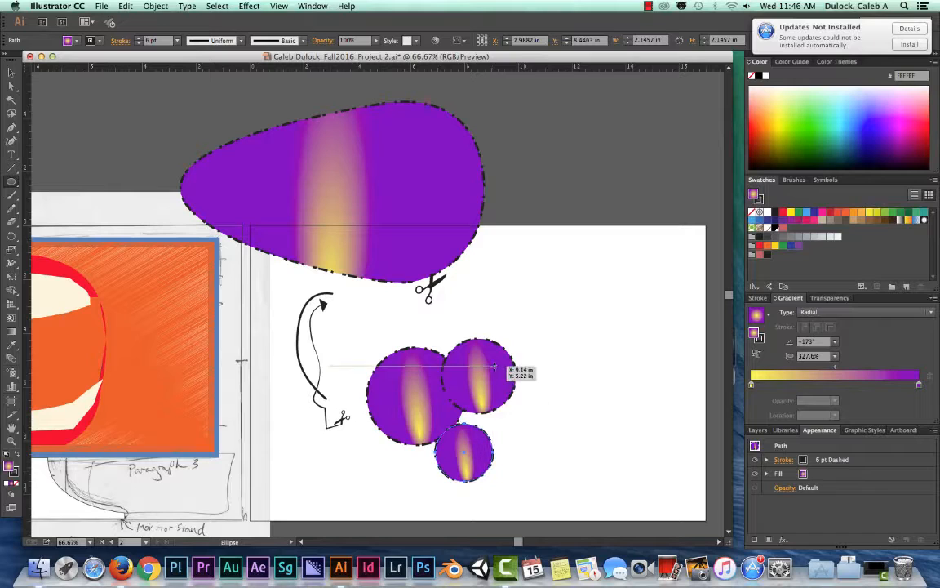
- Add a smaller circle inside each of the two right-hand circles, two inside the largest, and two overlapping circles at its upper left
drag(480, 374, 501, 398)
drag(464, 456, 488, 478)
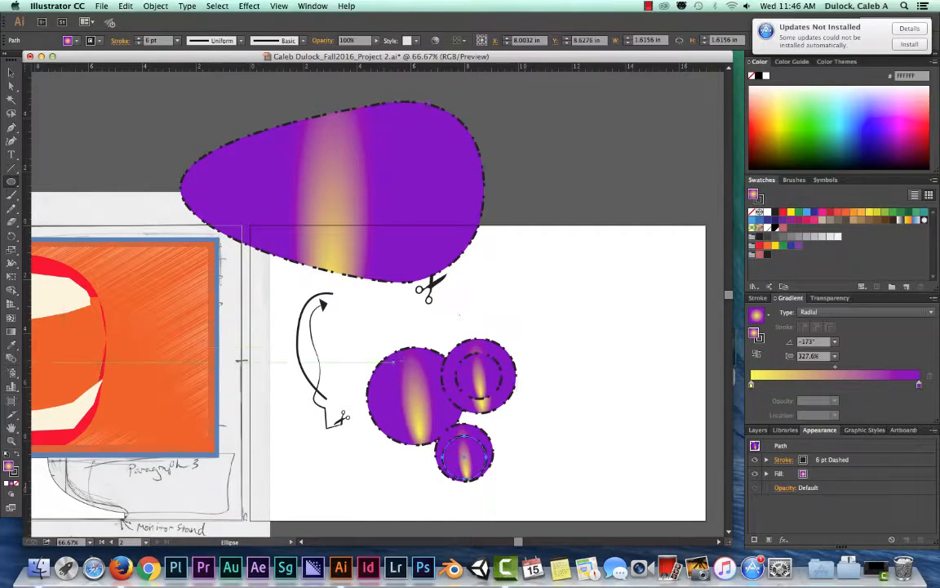
drag(336, 316, 411, 392)
drag(319, 361, 354, 394)
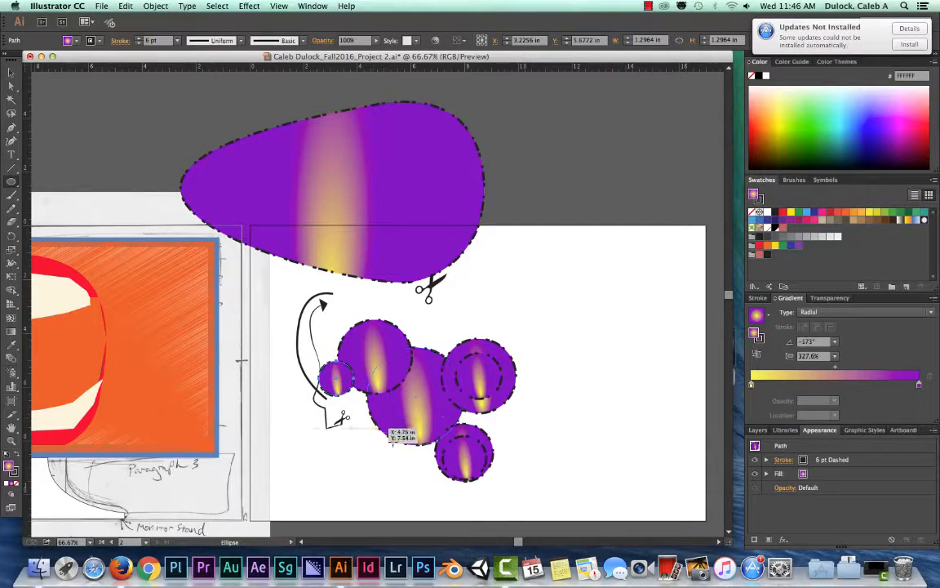
mouse_move(374, 410)
mouse_down()
mouse_move(390, 425)
mouse_move(407, 407)
mouse_move(439, 430)
mouse_move(436, 443)
mouse_up()
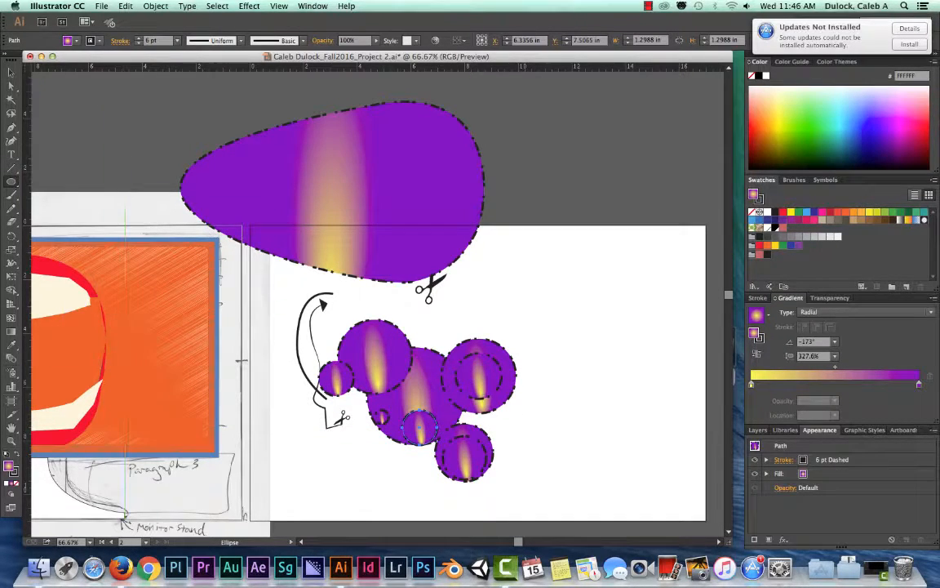
- Delete the two black curved brush strokes beside the circles
click(12, 72)
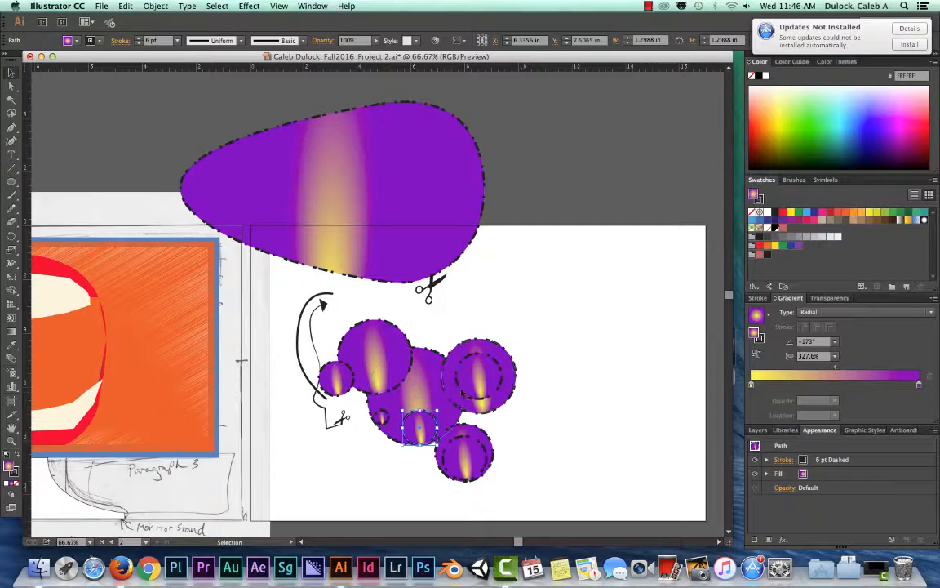
drag(561, 335, 356, 435)
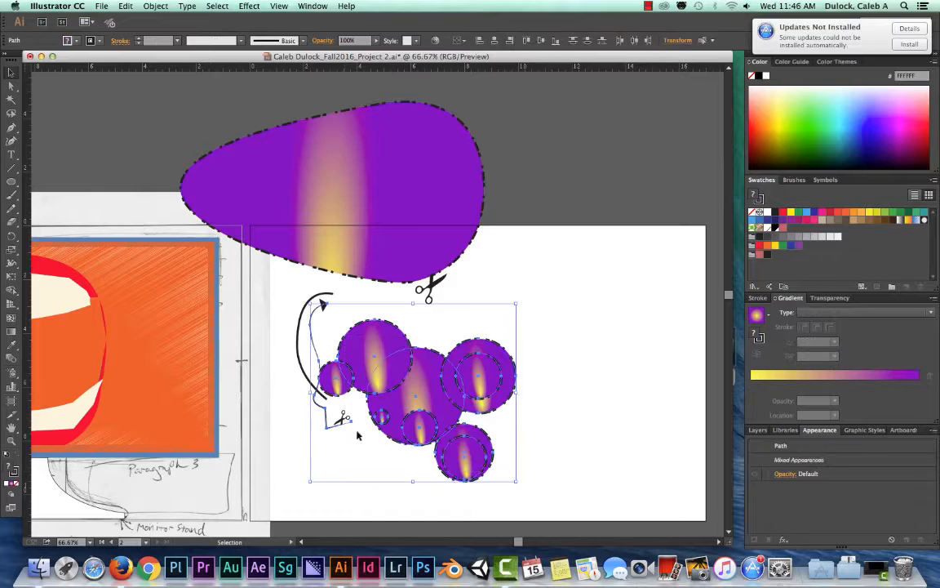
click(315, 309)
click(311, 310)
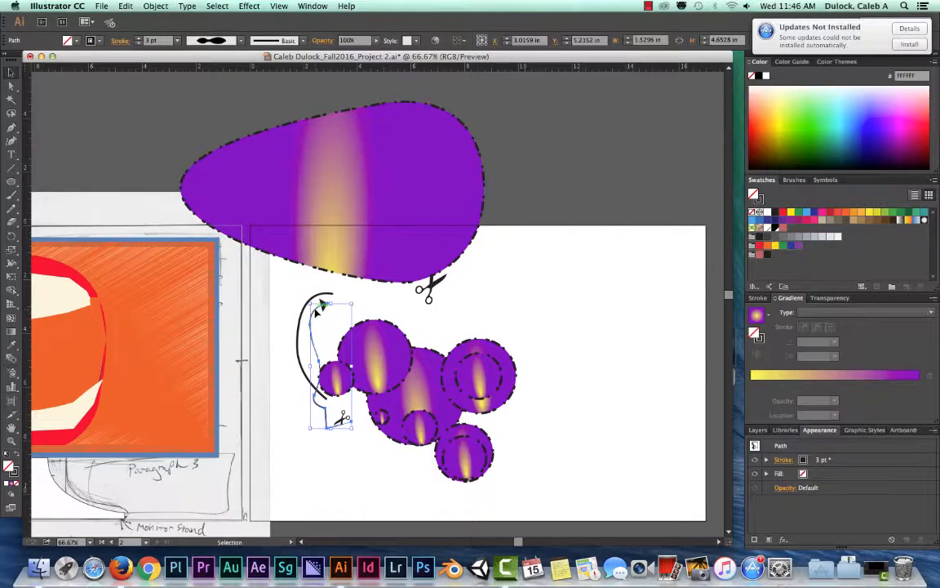
click(300, 342)
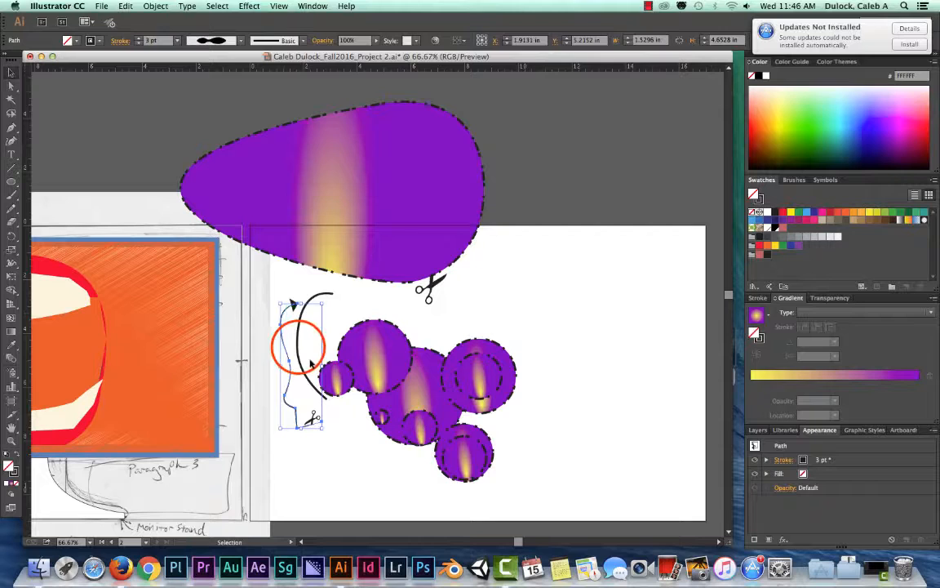
click(298, 348)
key(Delete)
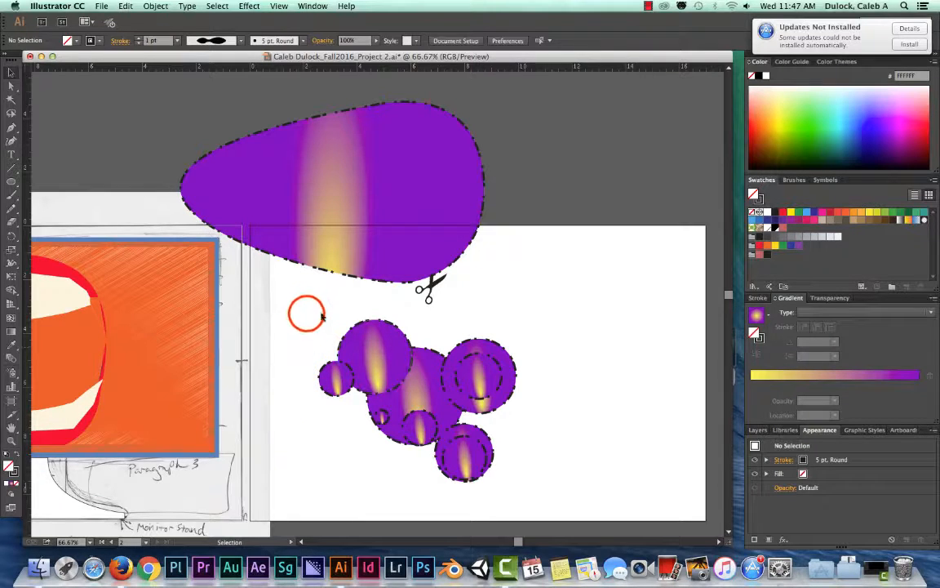
- Shift all the circles slightly right and merge the small leftmost circle with its larger neighbour using the Shape Builder tool
drag(305, 308, 512, 477)
mouse_move(419, 353)
mouse_down()
mouse_move(493, 352)
mouse_move(437, 358)
mouse_up()
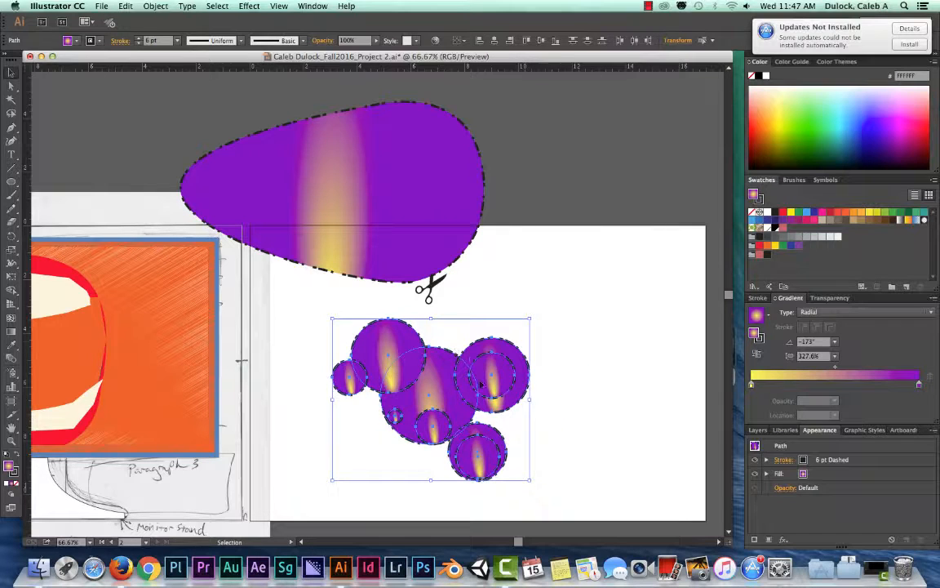
click(13, 293)
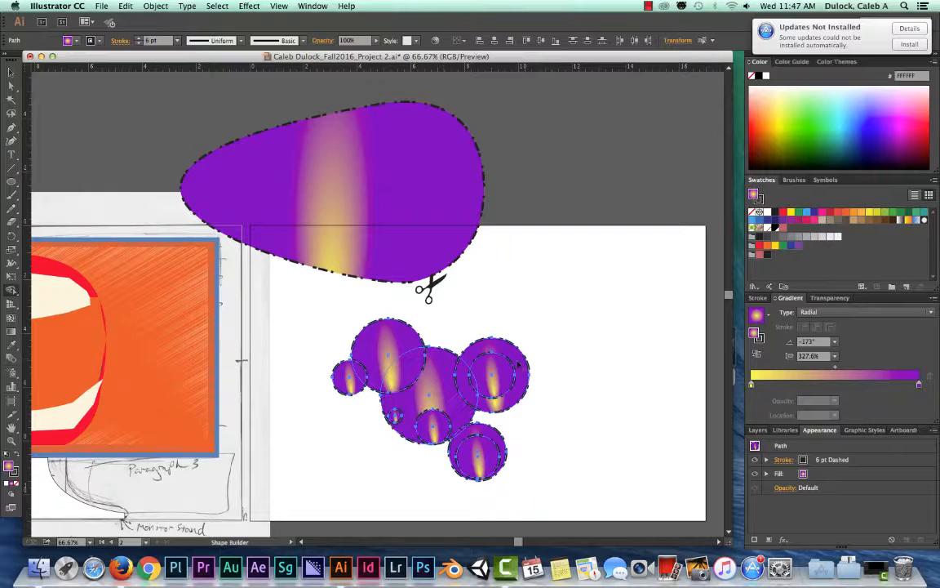
click(422, 380)
click(348, 377)
click(348, 376)
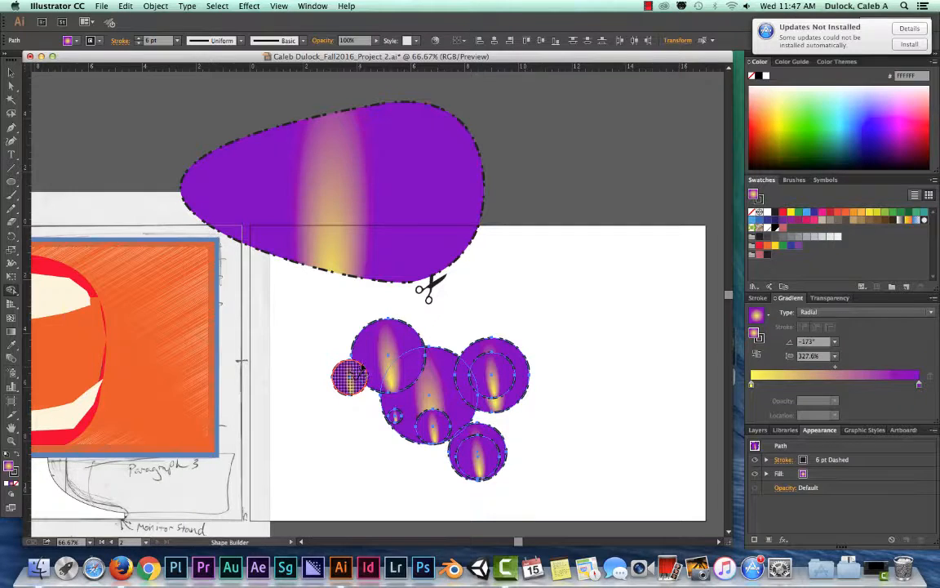
drag(359, 367, 364, 364)
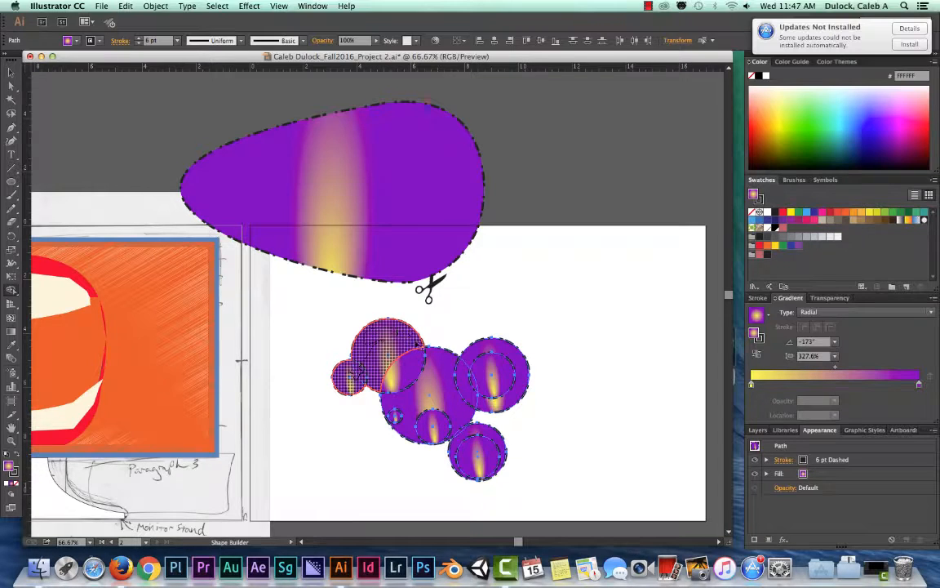
click(393, 353)
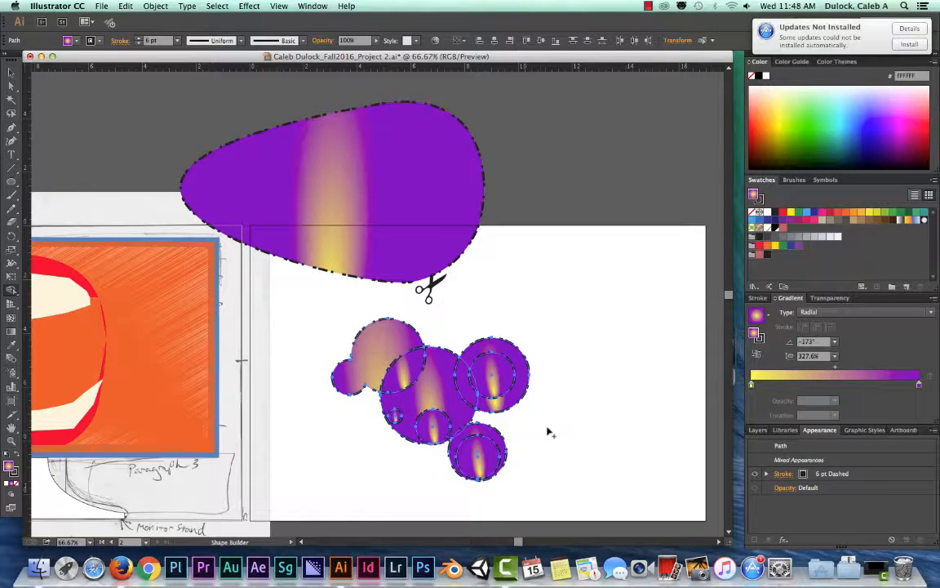
- Merge the large central circle and the two outer right-hand circles into the left shape with Shape Builder, keeping the inner circles separate
drag(374, 329, 431, 388)
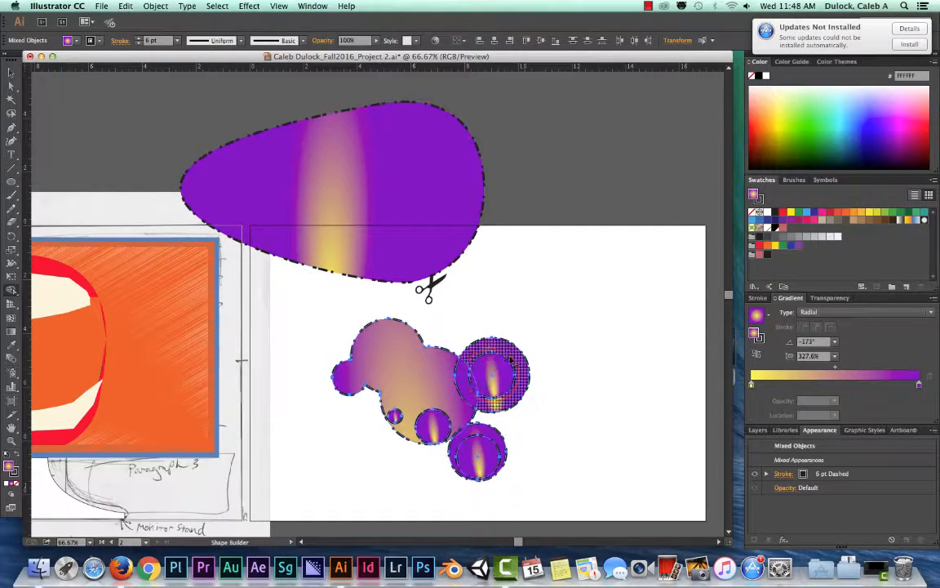
click(492, 377)
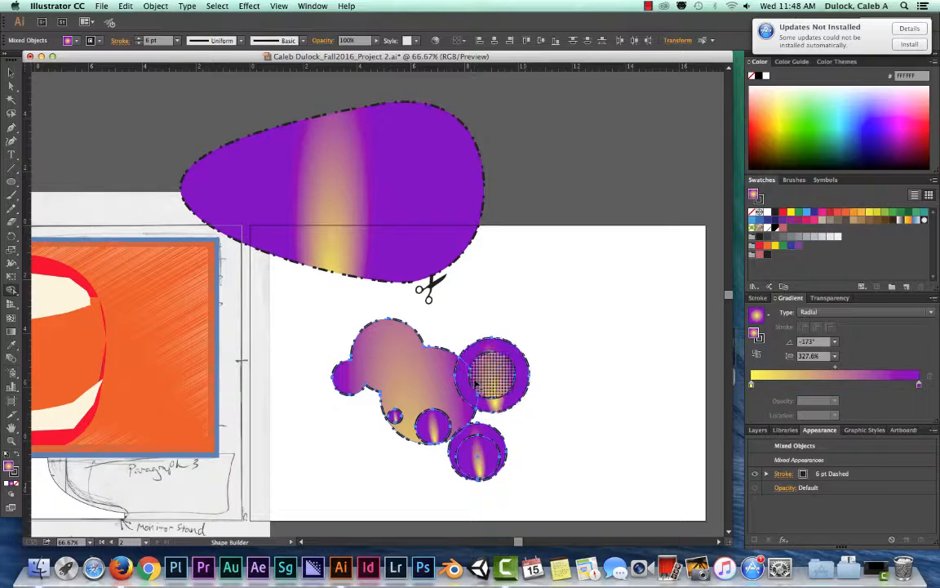
click(434, 371)
mouse_move(435, 373)
mouse_down()
mouse_move(461, 377)
mouse_move(468, 362)
mouse_up()
click(457, 366)
click(446, 408)
drag(445, 410, 467, 436)
click(478, 446)
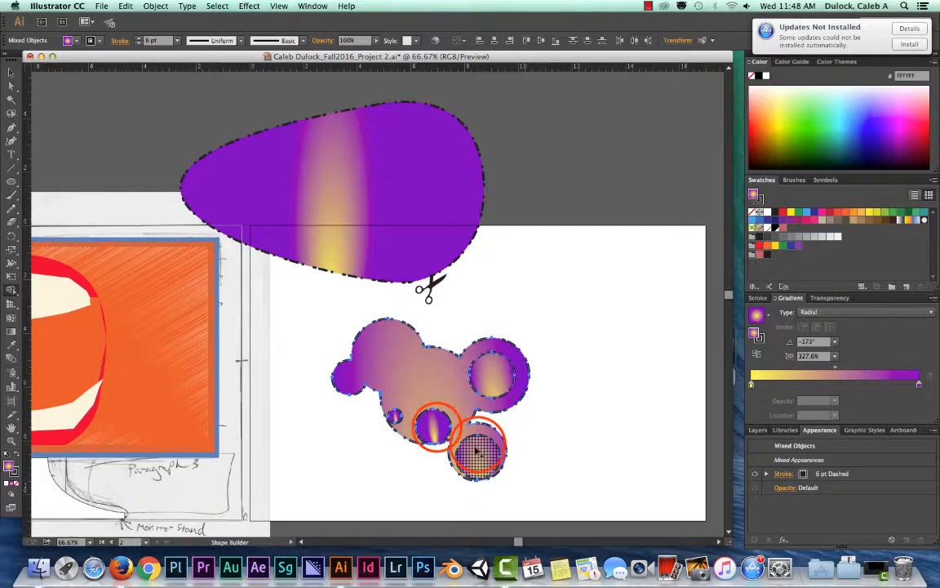
click(437, 429)
click(394, 415)
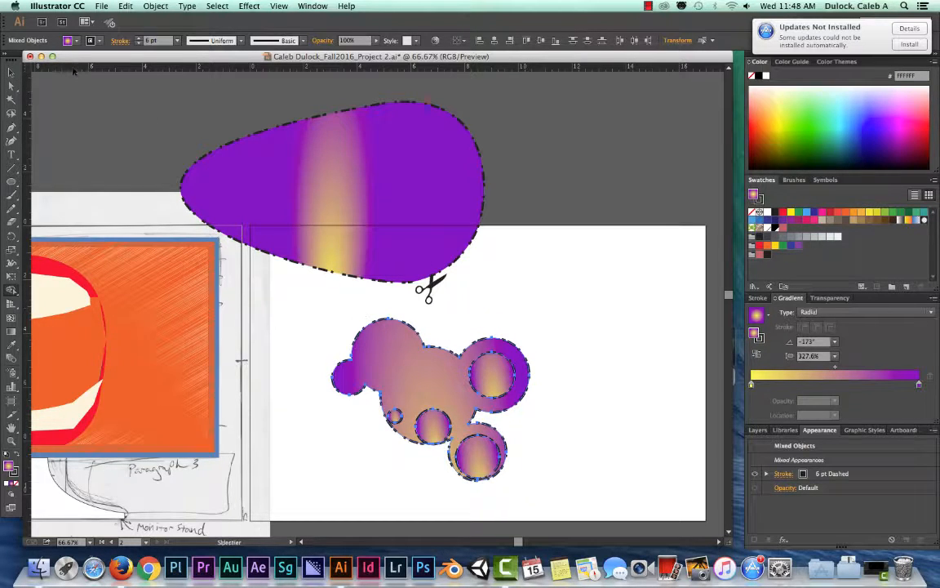
- Try to move the merged circle shape to the right with the Selection tool
click(12, 74)
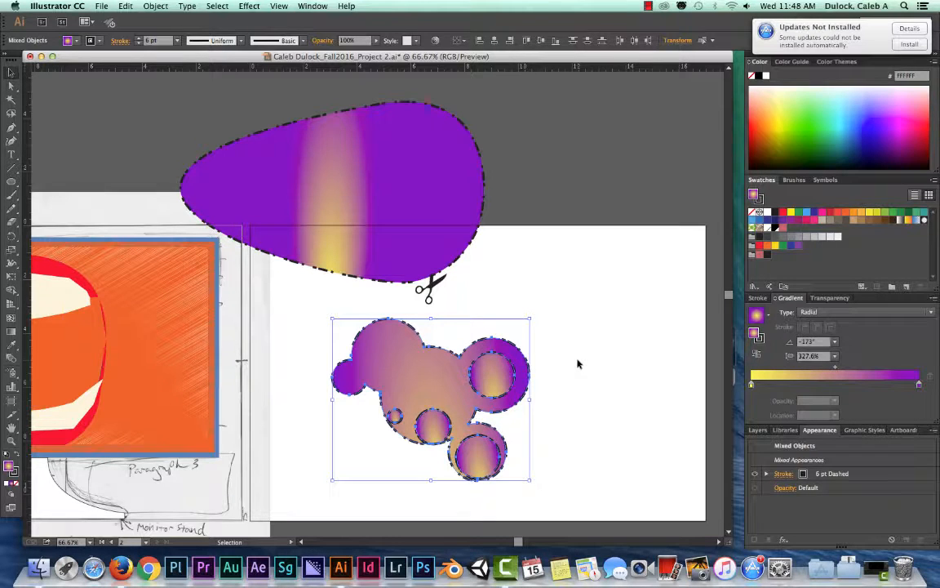
drag(383, 337, 582, 350)
click(445, 352)
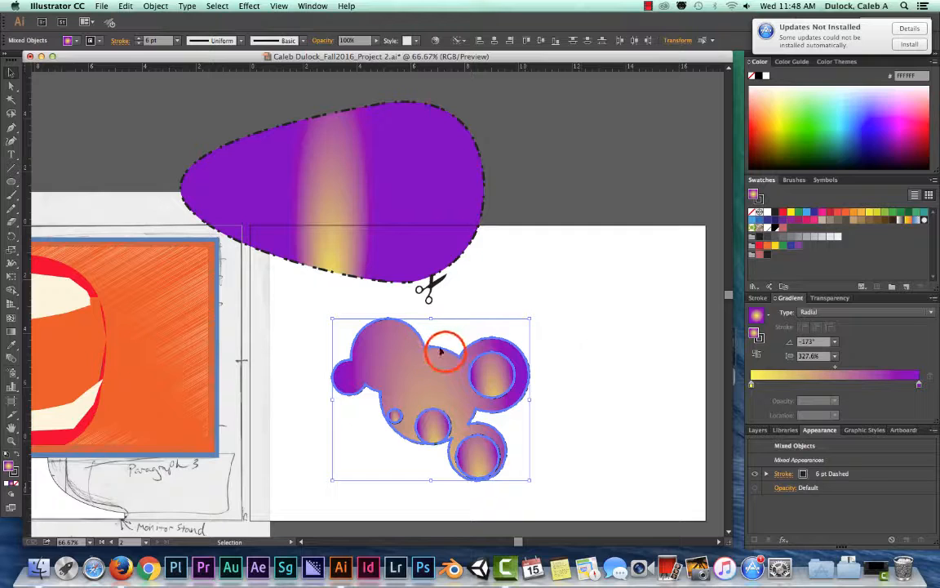
click(438, 376)
click(437, 376)
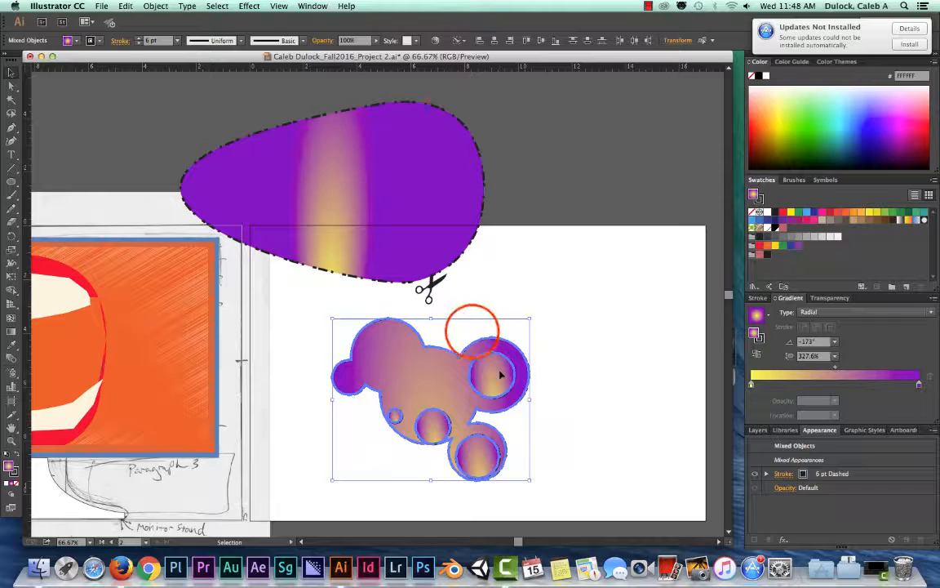
- Select the merged circle shape and turn off the dashed line on its 6 pt stroke
click(441, 349)
click(441, 349)
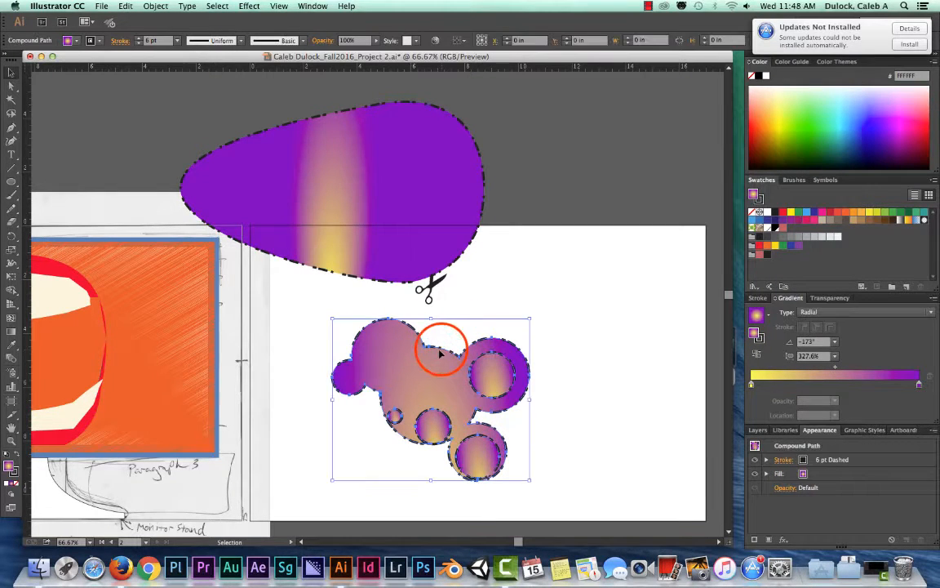
click(447, 300)
click(414, 332)
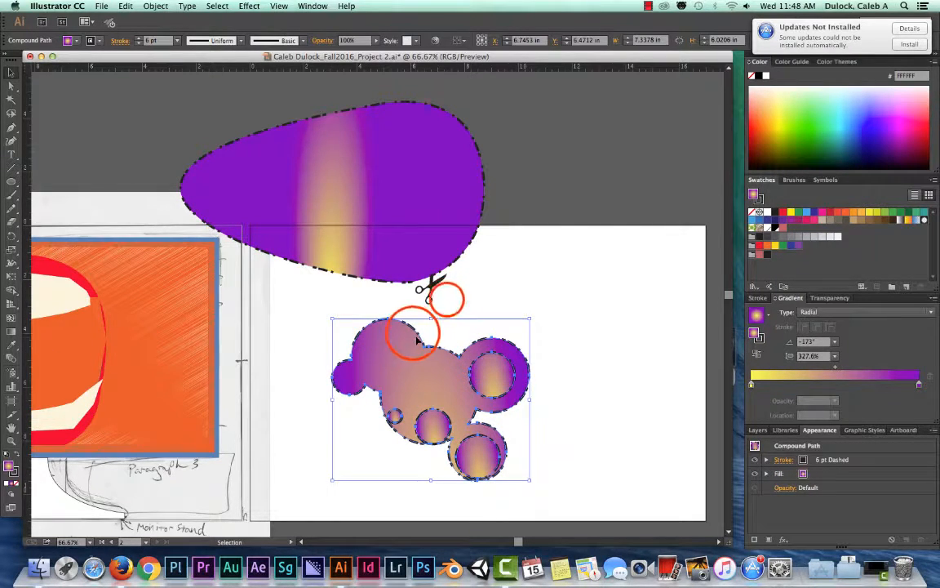
click(448, 300)
click(414, 332)
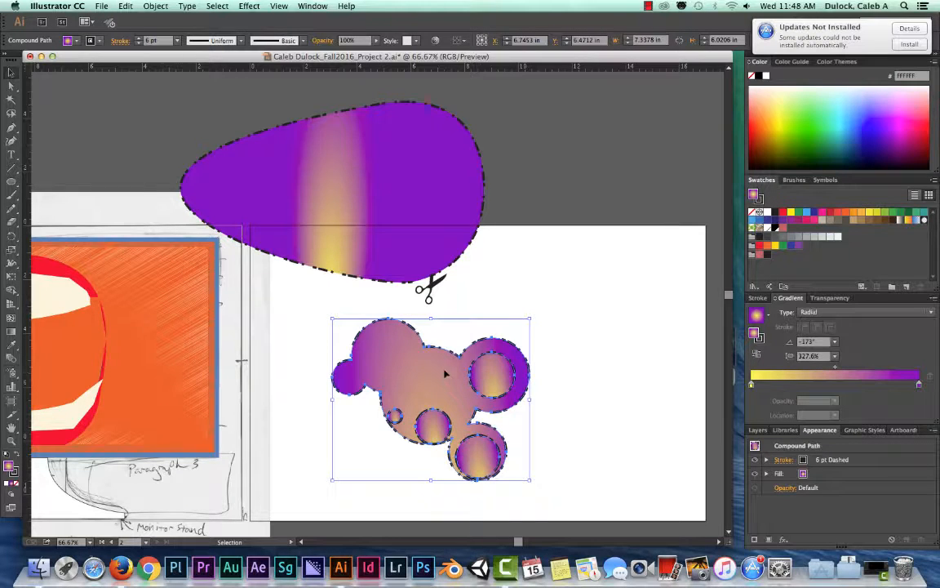
click(97, 40)
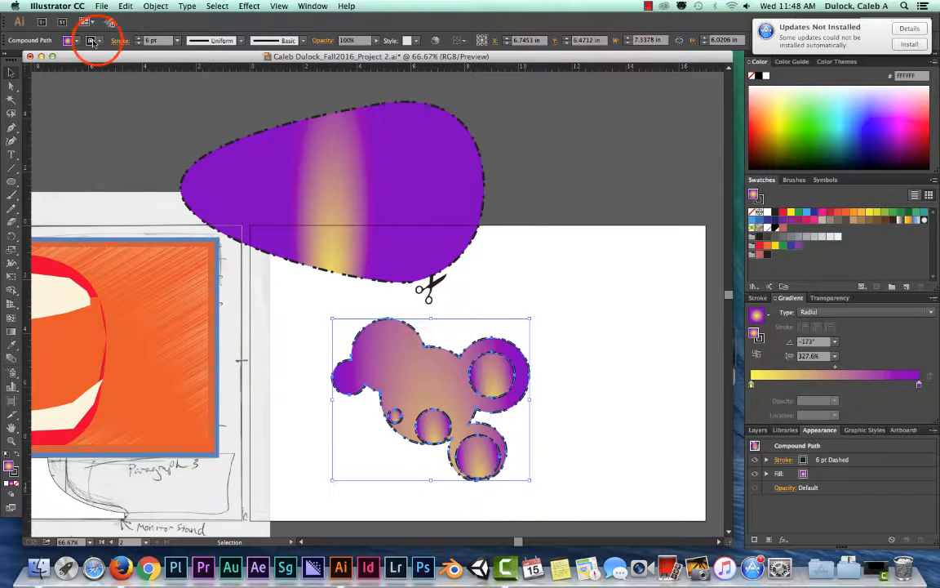
click(97, 41)
click(119, 40)
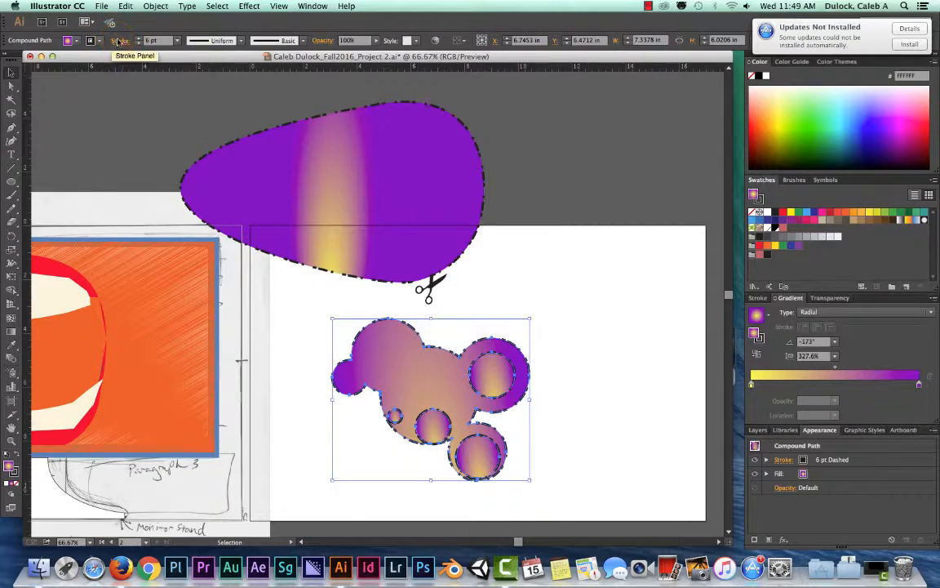
click(119, 40)
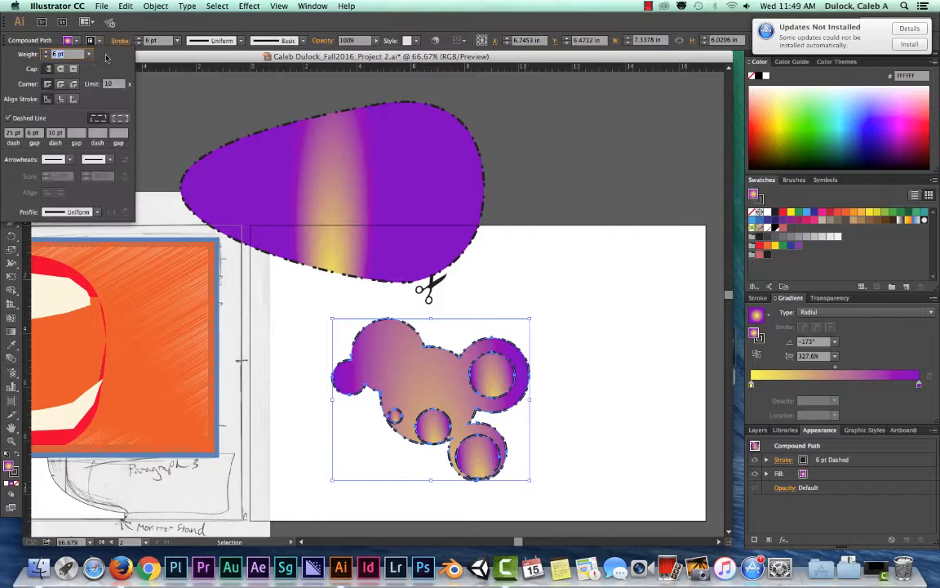
click(7, 118)
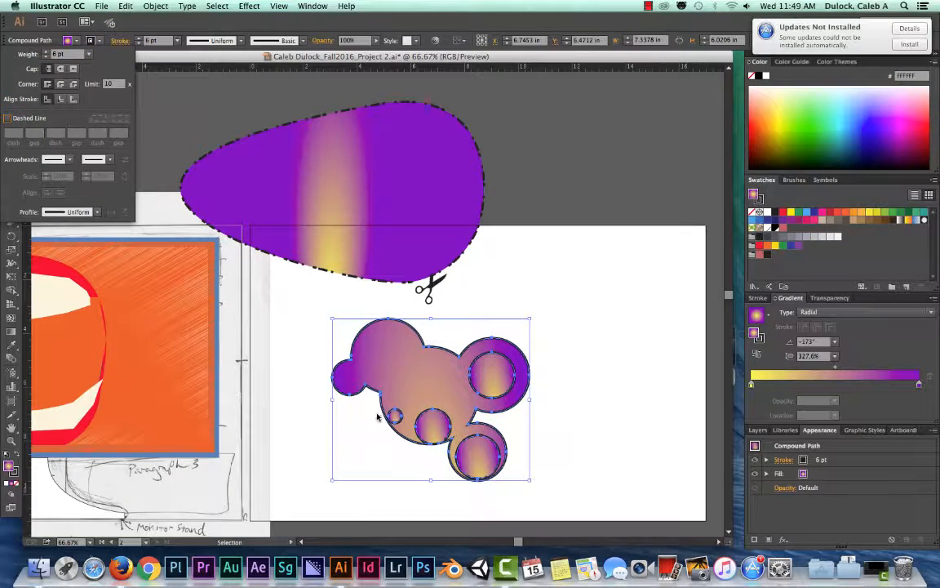
click(119, 40)
- Fill the merged circle shape with the red swatch C=0 M=90 Y=85 K=0
click(78, 41)
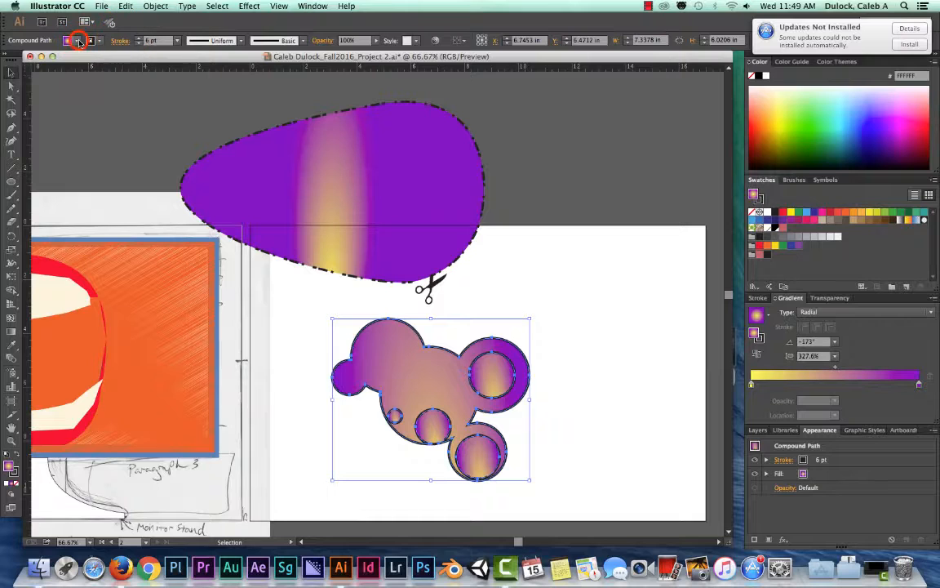
click(93, 62)
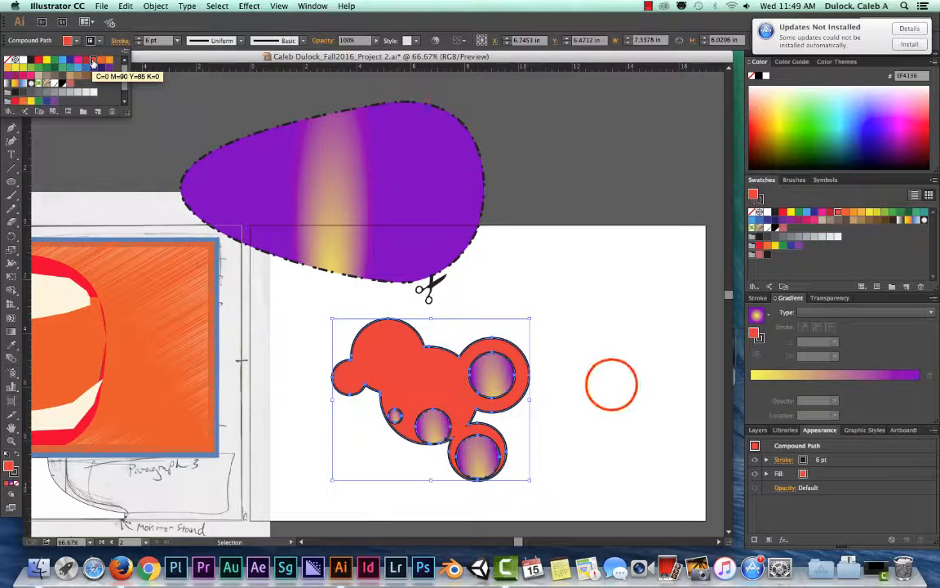
click(611, 385)
- Move the four gradient-filled inner circles out of the red merged shape onto the empty artboard around it
click(513, 375)
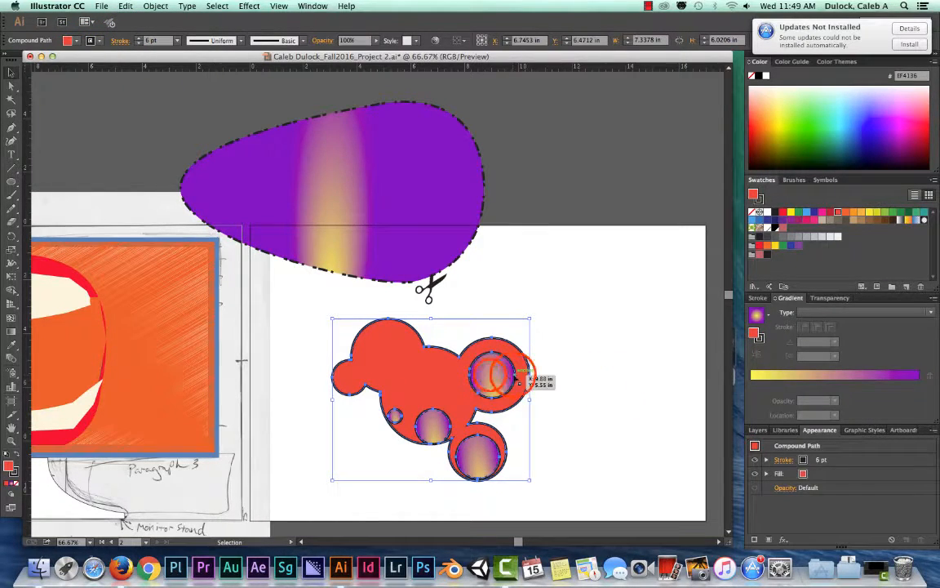
click(492, 377)
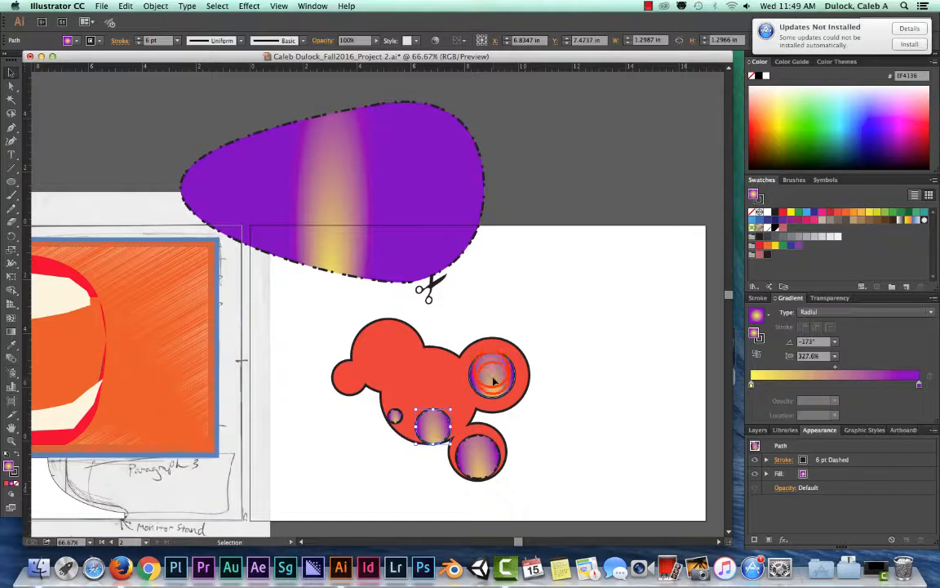
drag(493, 380, 562, 351)
click(480, 455)
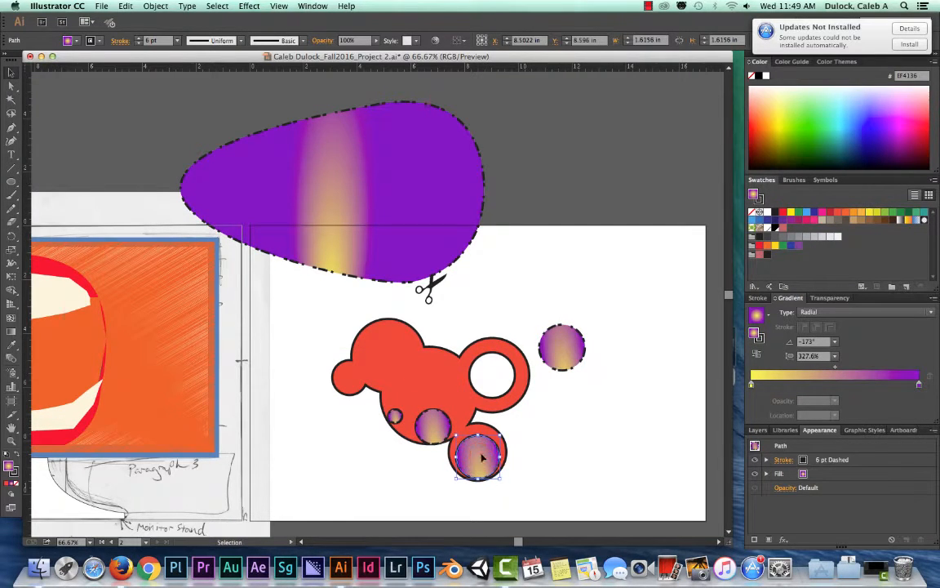
drag(482, 459, 578, 443)
drag(431, 425, 374, 452)
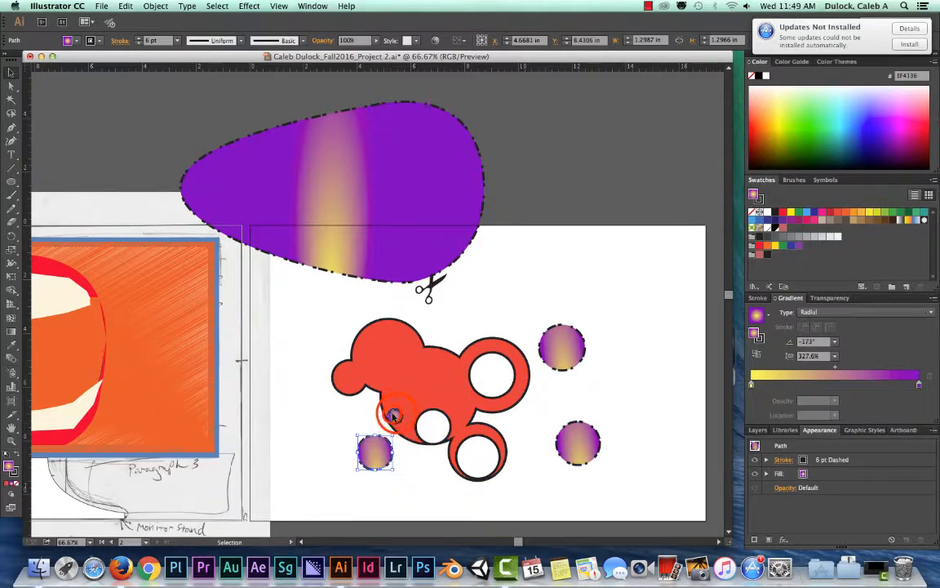
drag(393, 416, 349, 409)
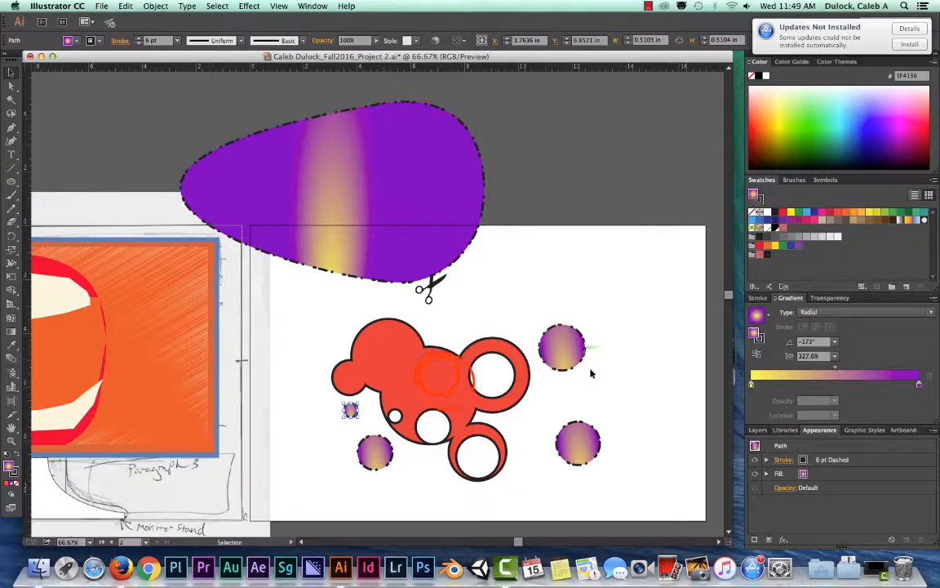
- Reposition the red merged shape between the separated gradient circles, shifting it first up and left and finally back to the right
drag(438, 376, 418, 355)
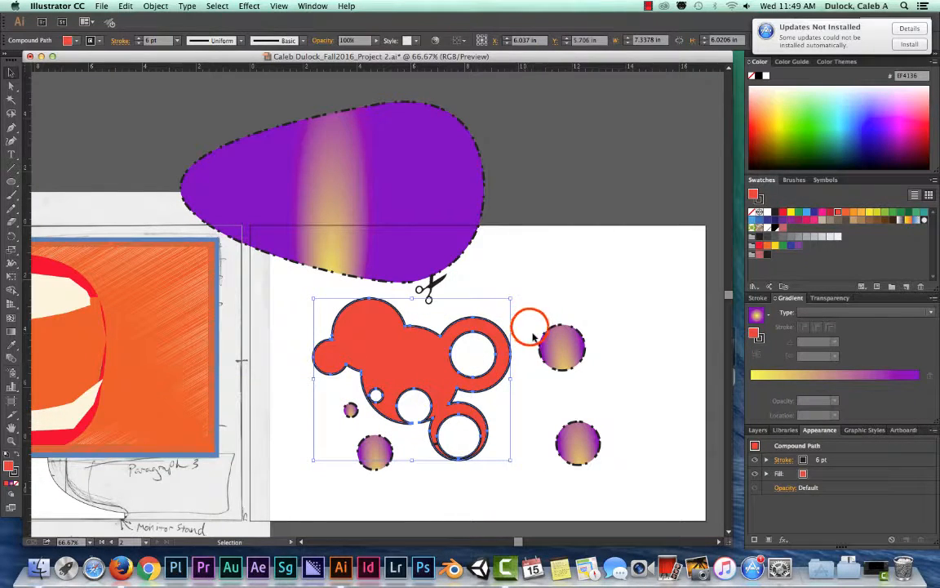
click(530, 332)
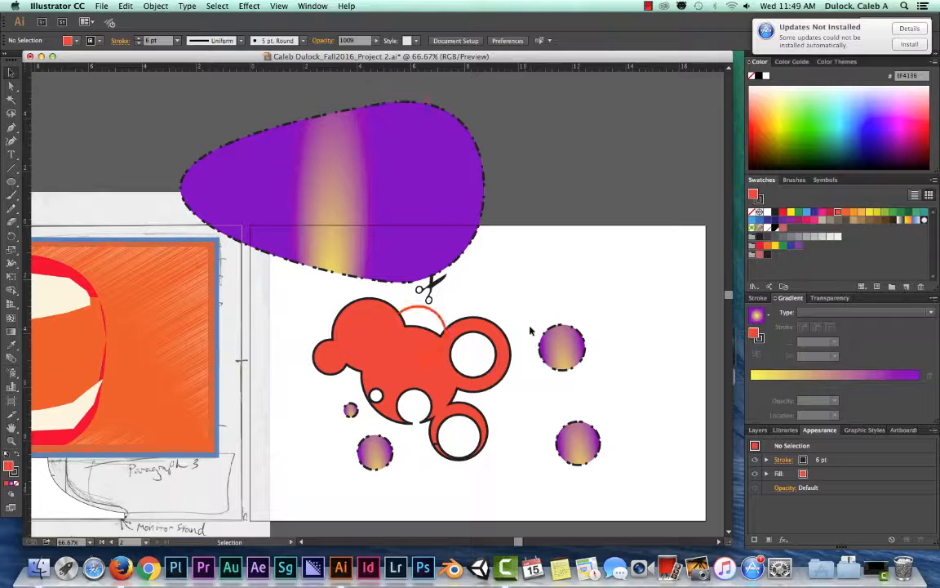
click(419, 331)
click(520, 322)
drag(421, 343, 444, 349)
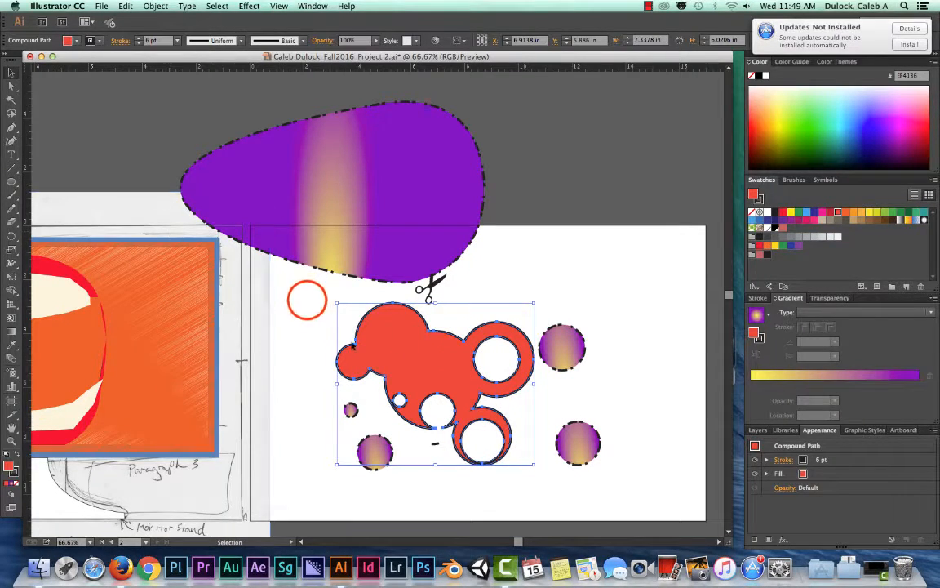
- Delete the red merged shape together with its leftover fragment and the four separated gradient circles
drag(320, 331, 576, 461)
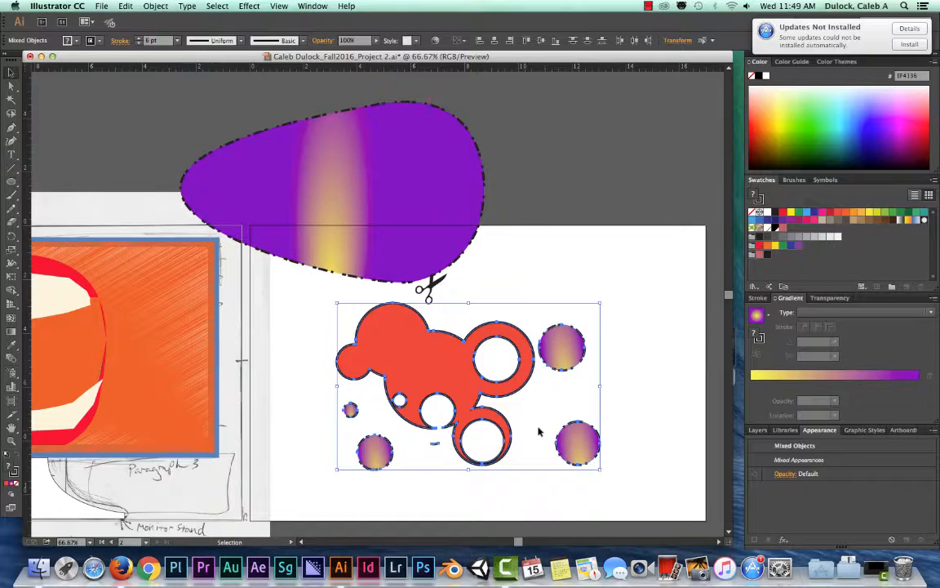
key(Delete)
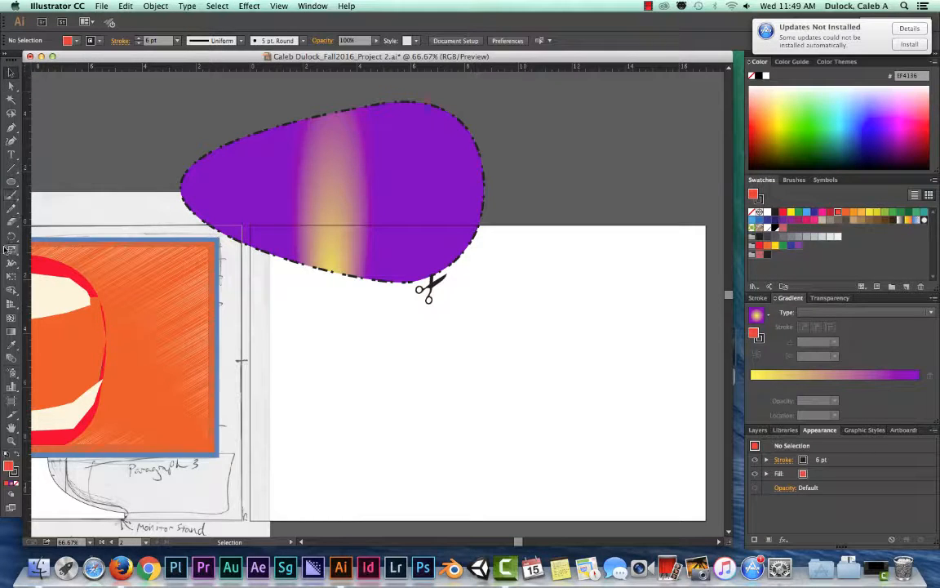
- Draw an open straight-segment zigzag about 2 in wide and 7.4 in tall down the artboard's left side with the Pen tool
click(11, 127)
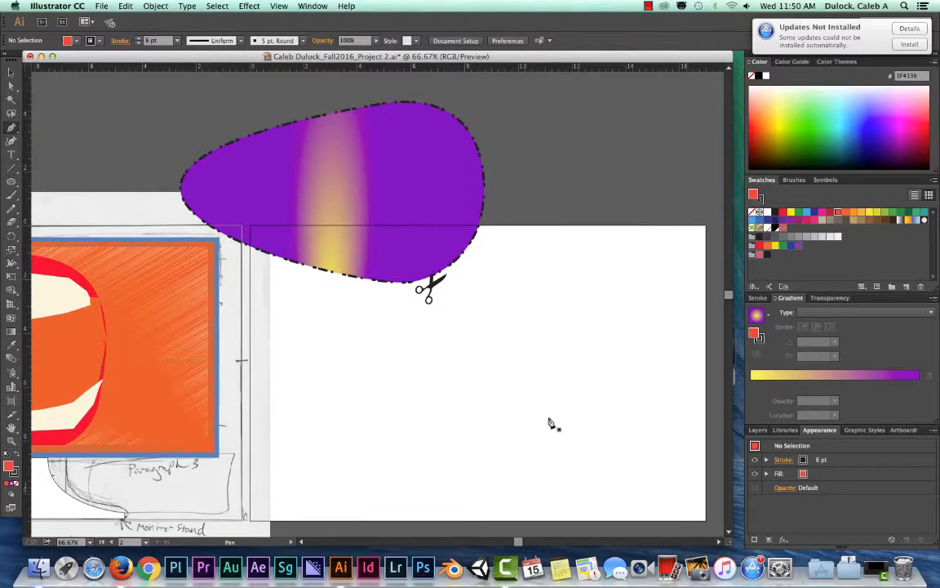
drag(324, 319, 300, 343)
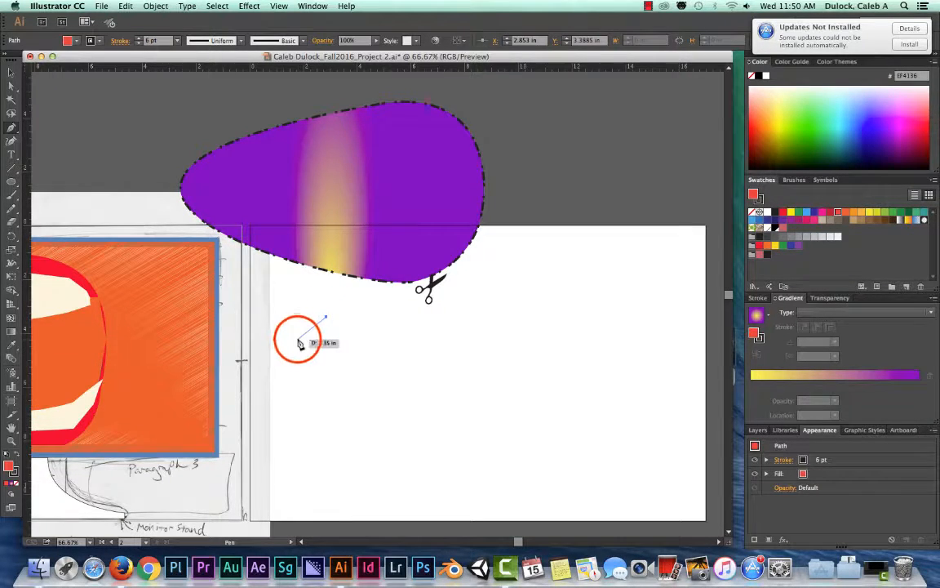
click(298, 339)
click(338, 368)
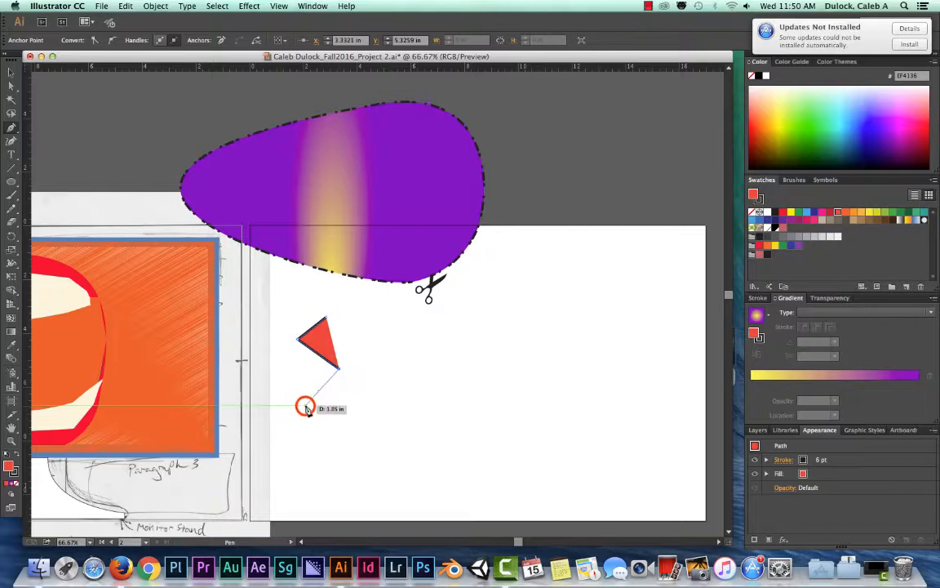
click(304, 406)
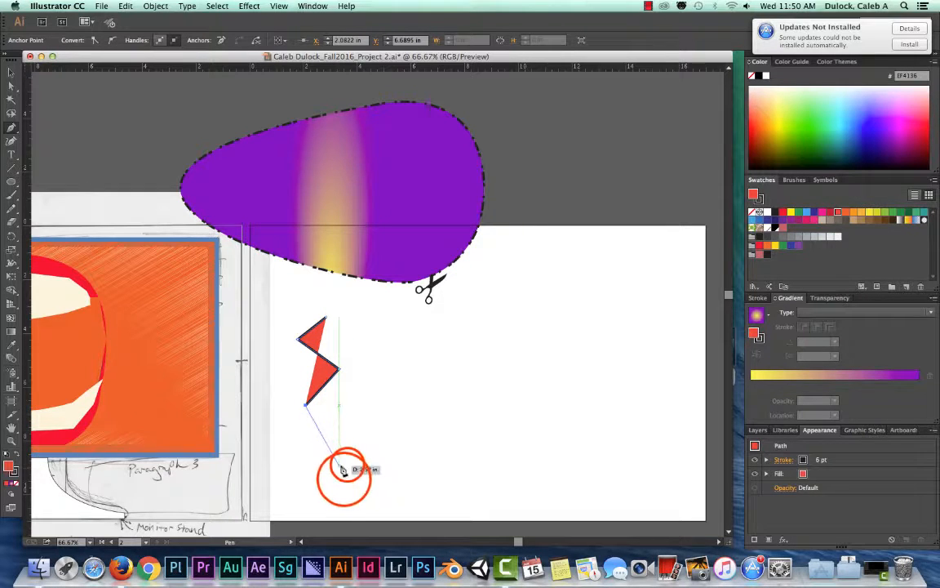
click(347, 465)
click(344, 479)
click(352, 488)
click(346, 497)
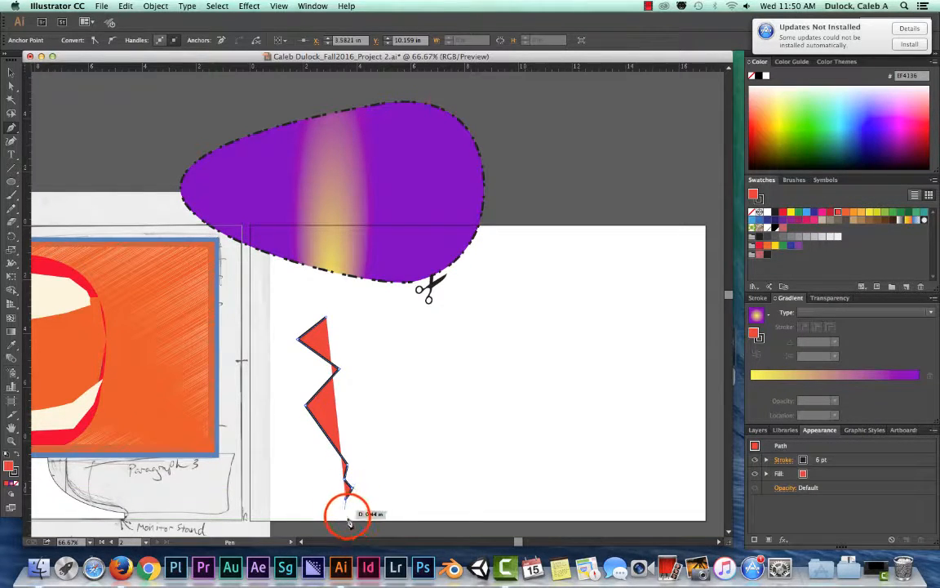
click(348, 515)
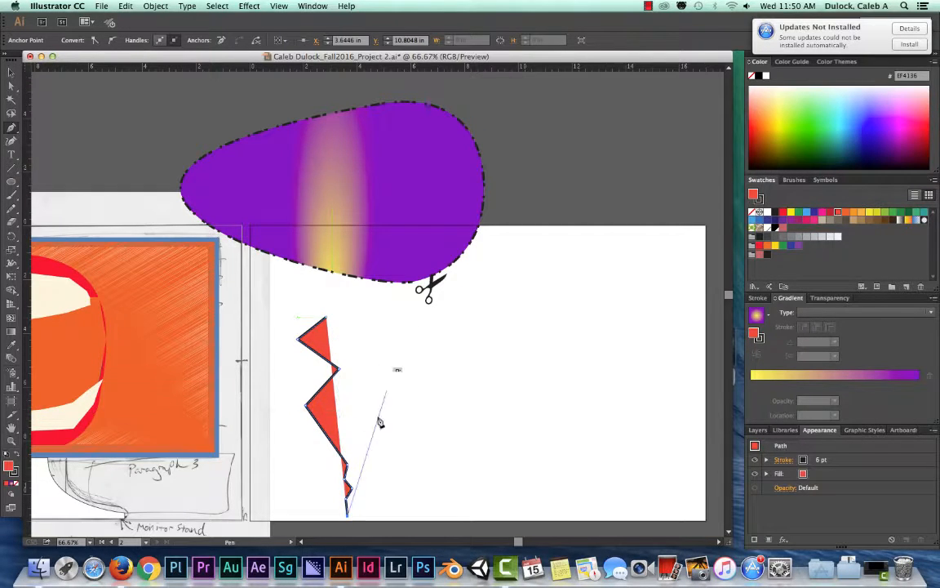
key(super+z)
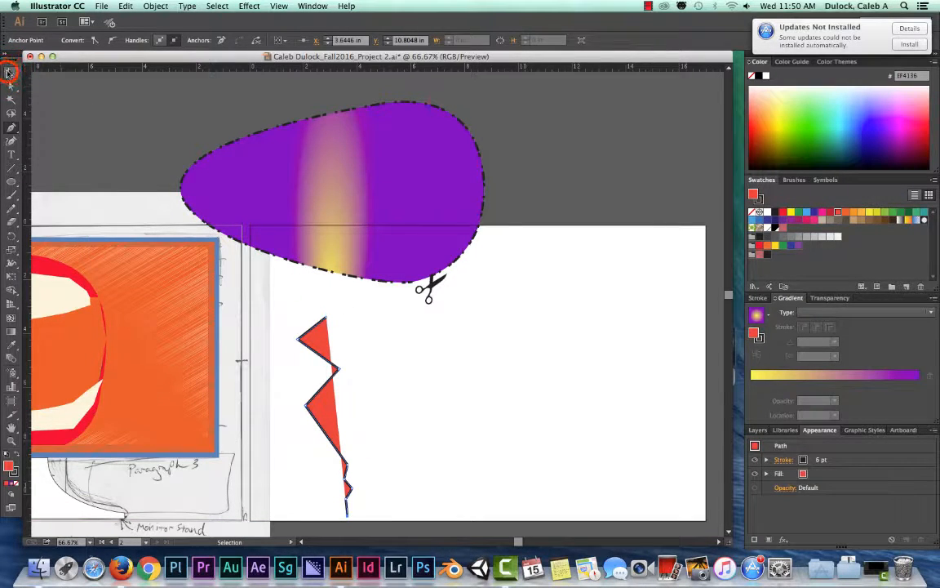
click(10, 72)
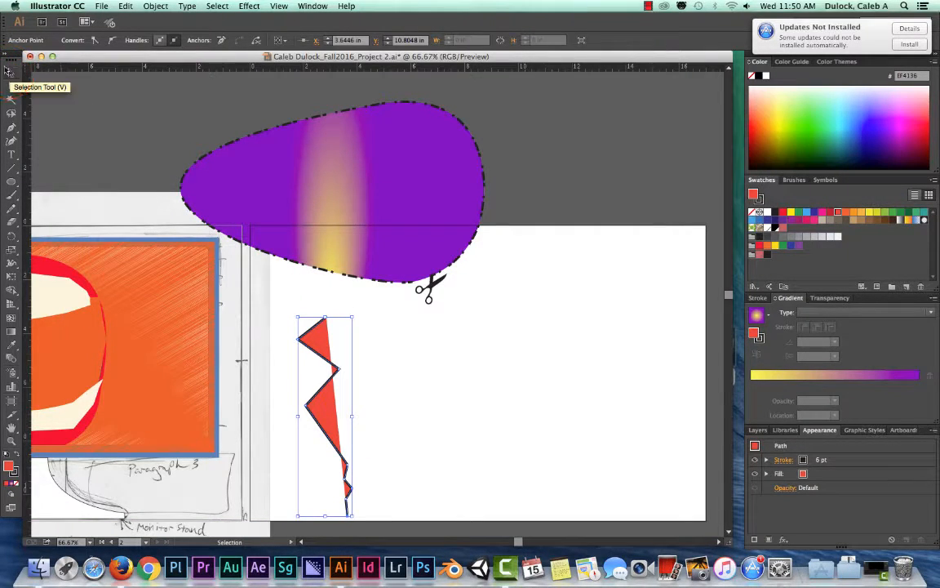
- Draw an open wavy path of smooth curves about 2.1 in wide and 9.3 in tall down the artboard's right side with the Pen tool
click(11, 128)
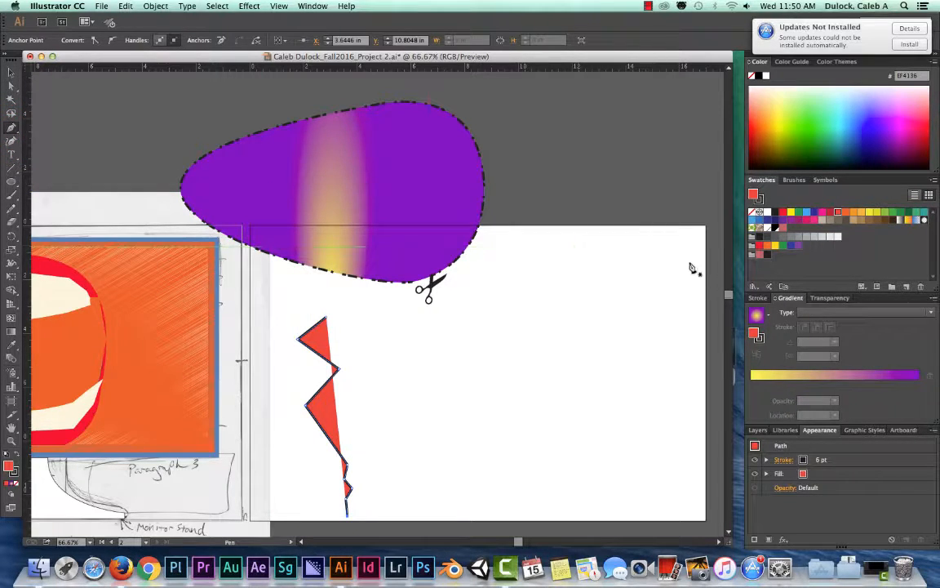
click(605, 264)
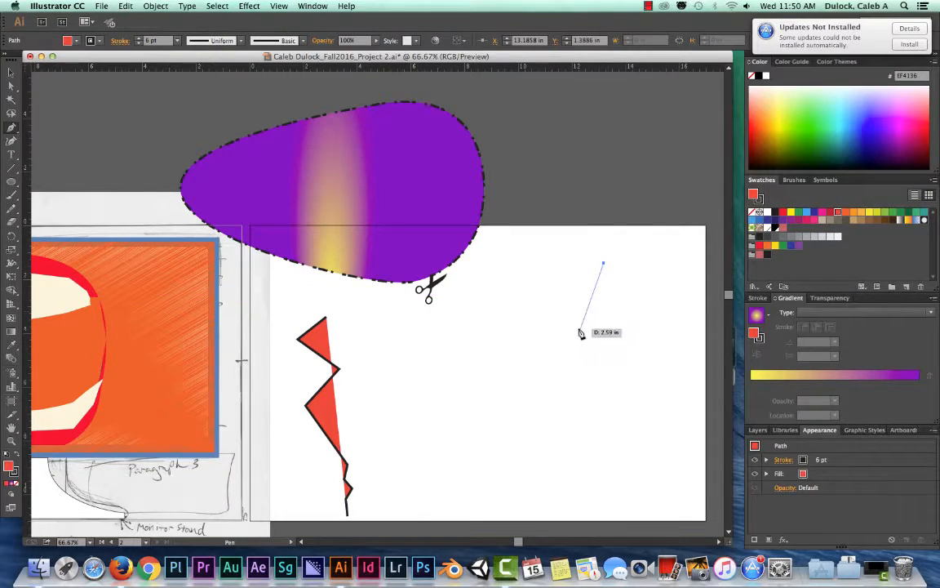
drag(593, 331, 658, 380)
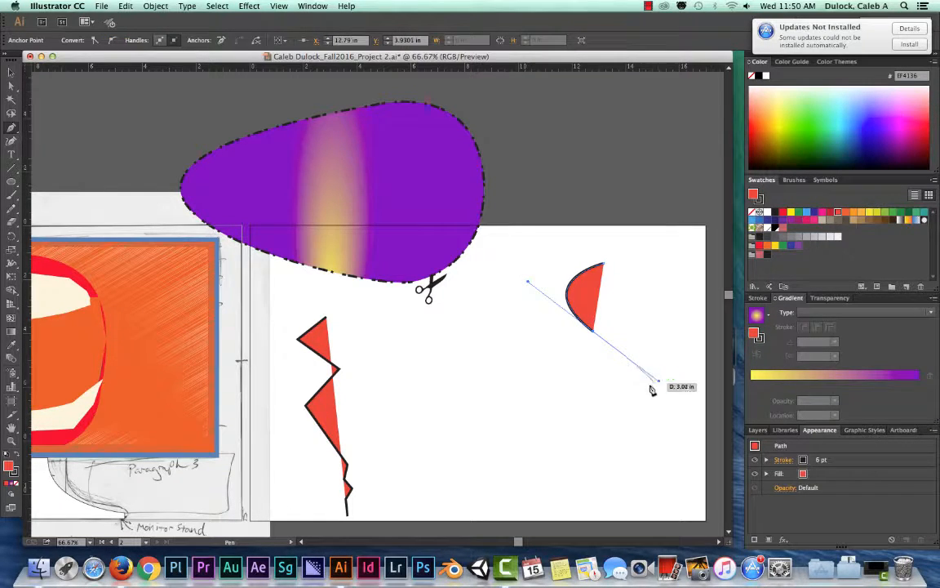
click(600, 408)
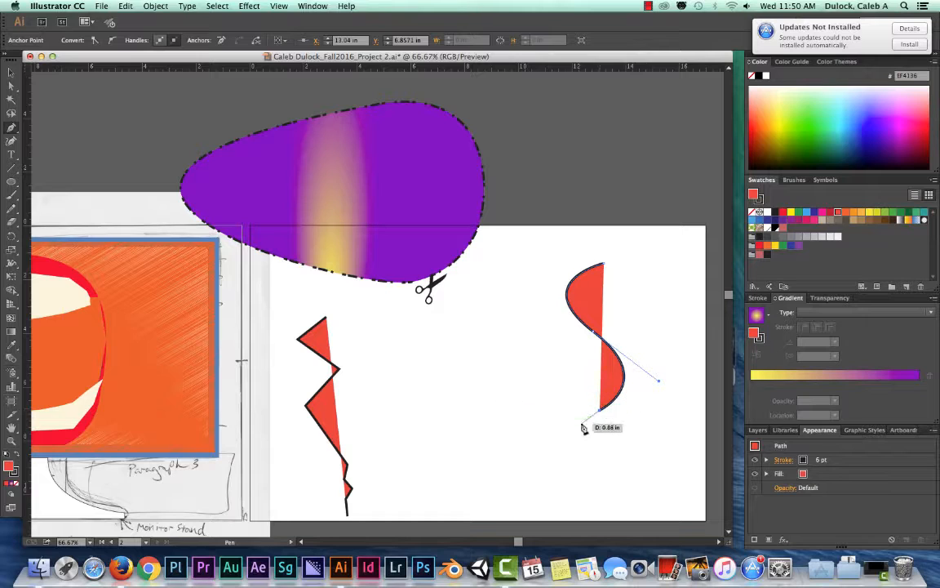
drag(584, 435, 609, 524)
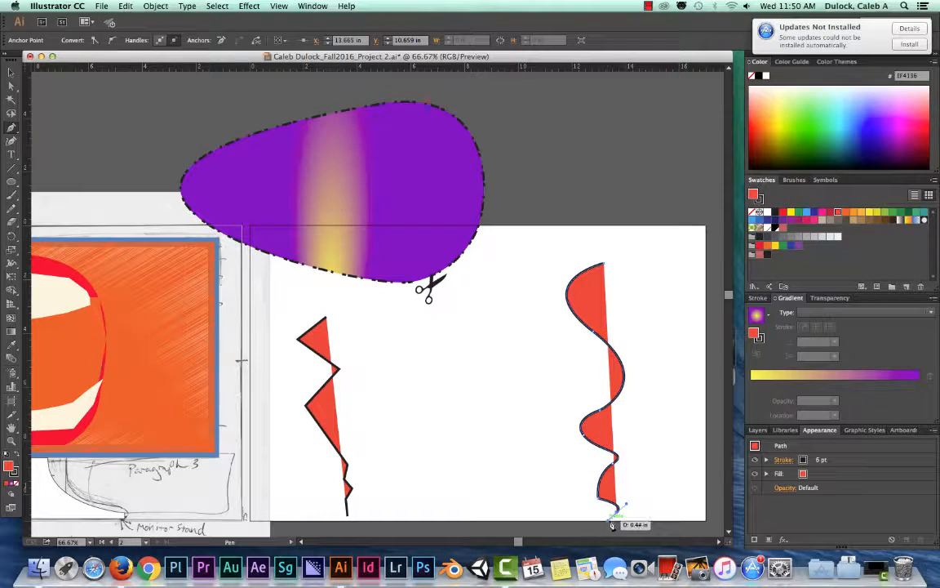
click(11, 71)
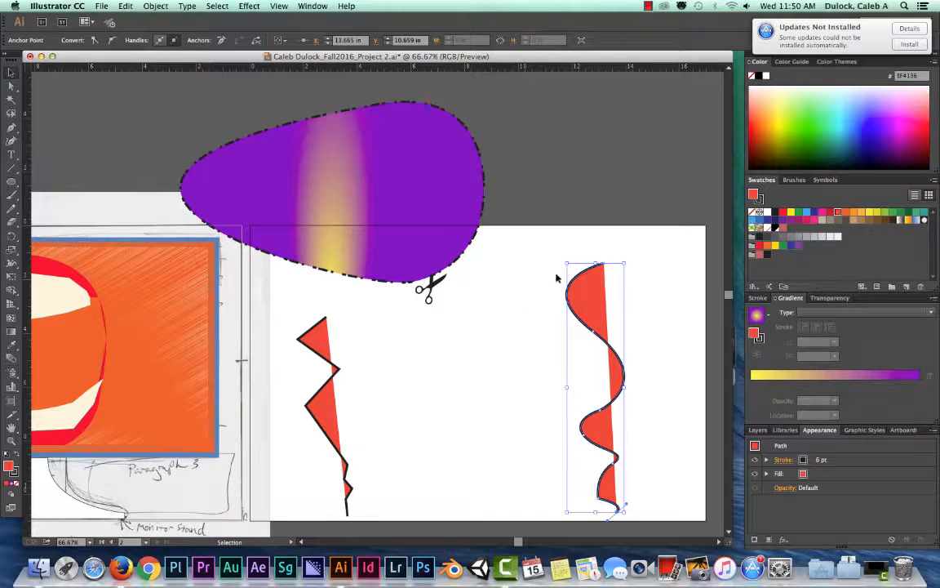
- Remove the red fill from the wavy path on the artboard's right side and set its stroke to yellow
click(311, 321)
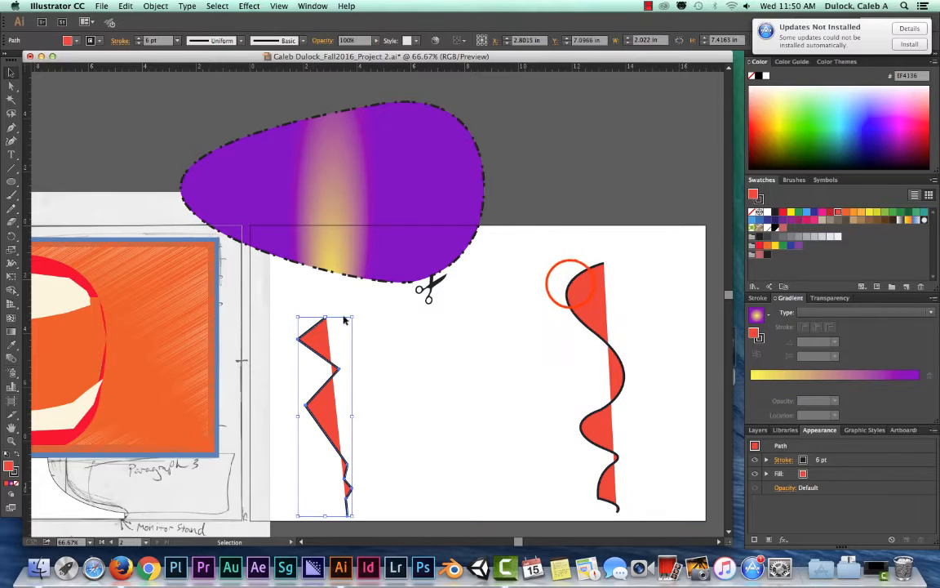
click(571, 285)
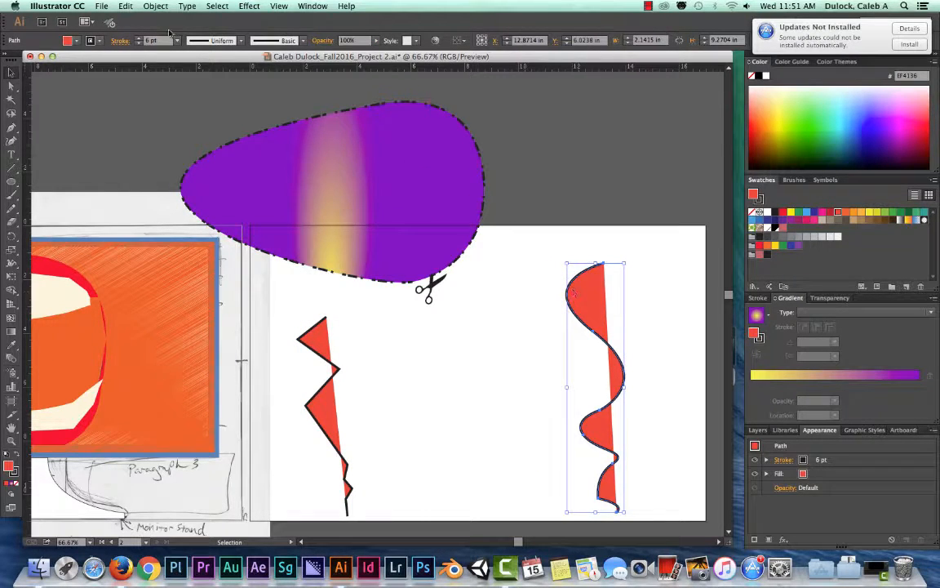
click(76, 40)
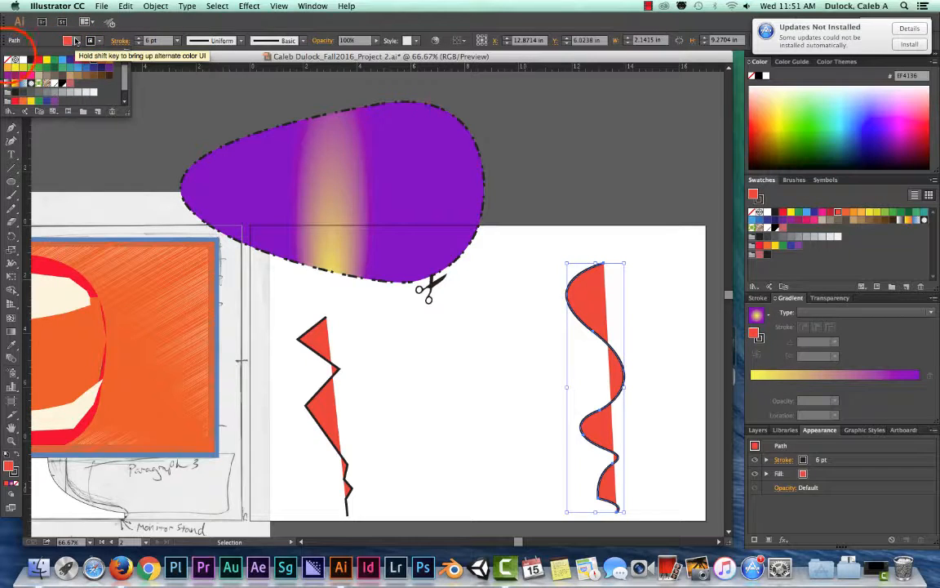
click(7, 60)
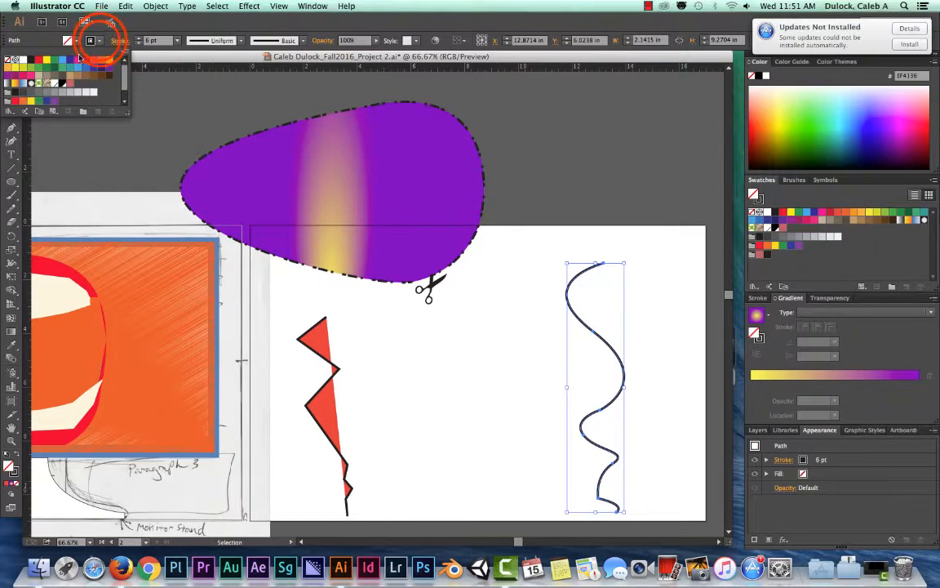
click(99, 41)
click(99, 41)
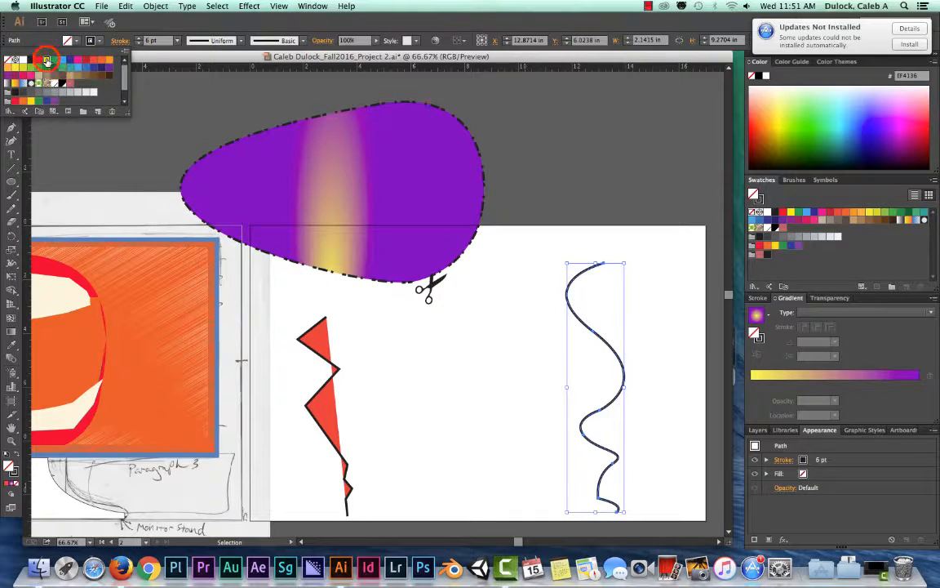
click(47, 61)
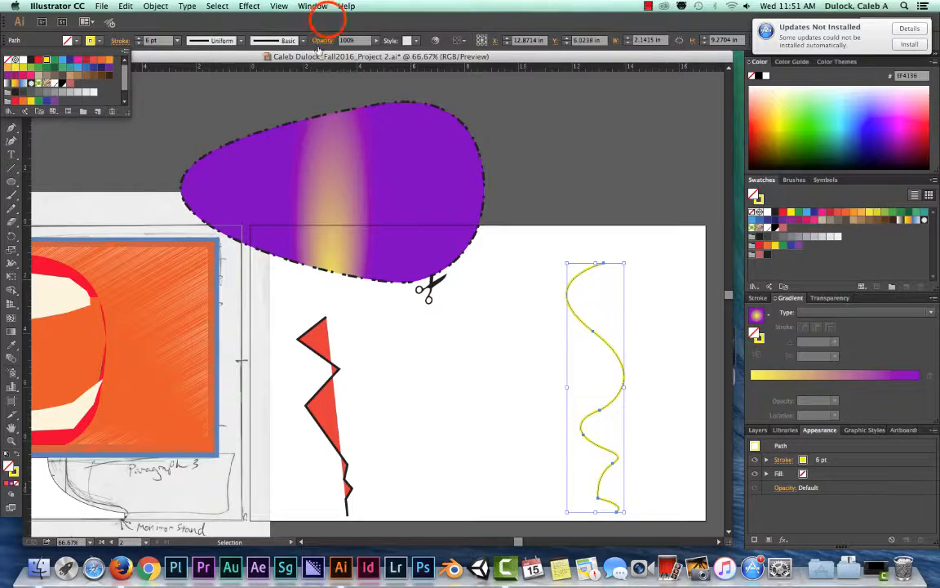
click(329, 21)
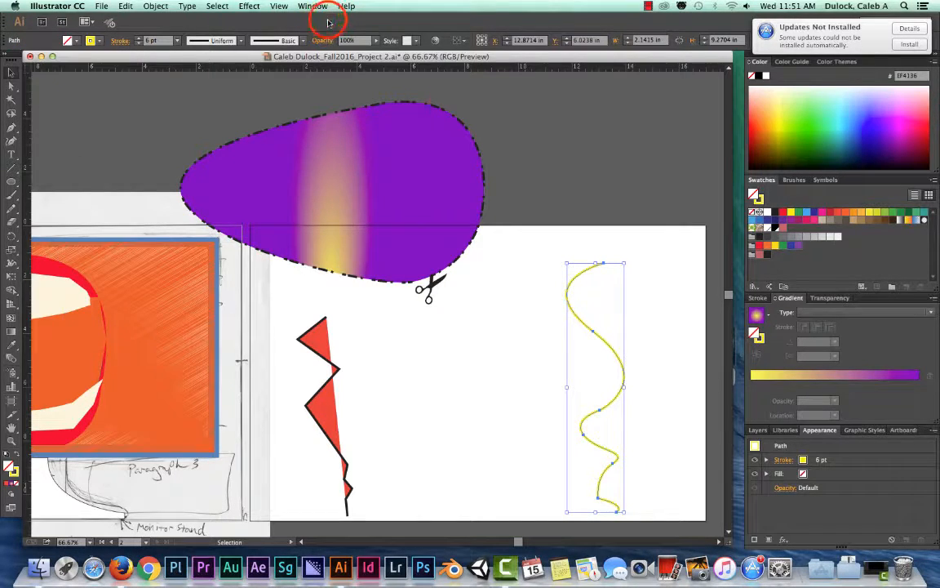
- Remove the red fill from the zigzag path and set its stroke to light blue (C=70 M=15 Y=0 K=0)
click(319, 350)
click(75, 41)
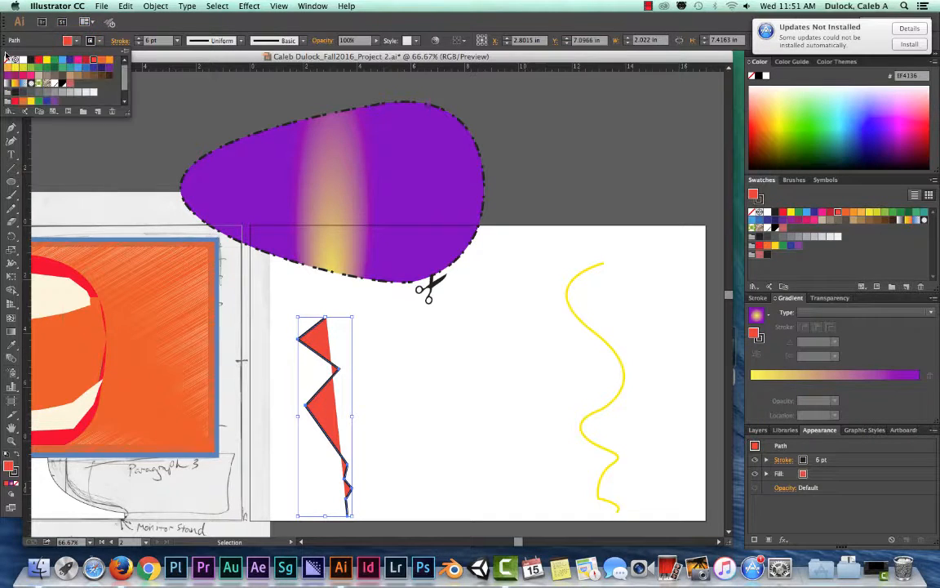
click(75, 41)
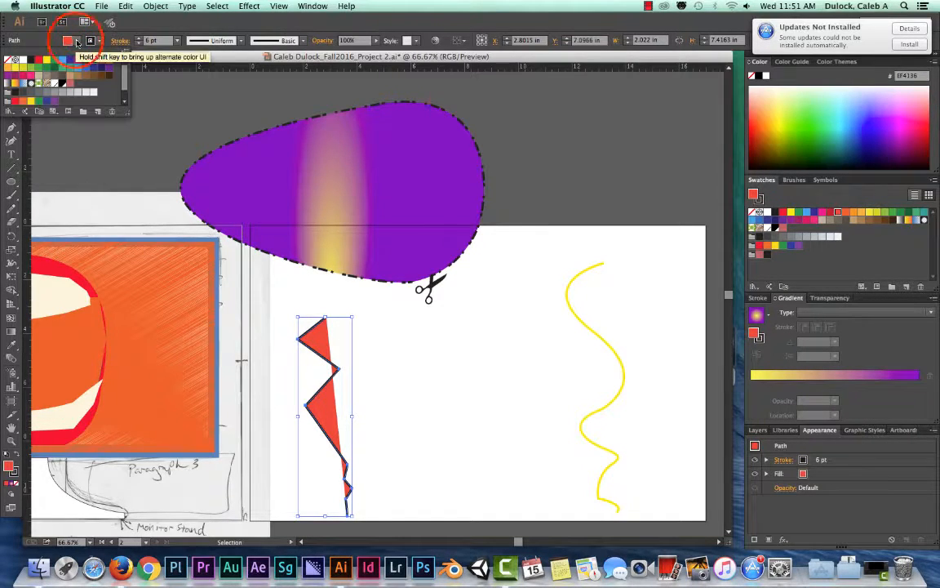
click(11, 61)
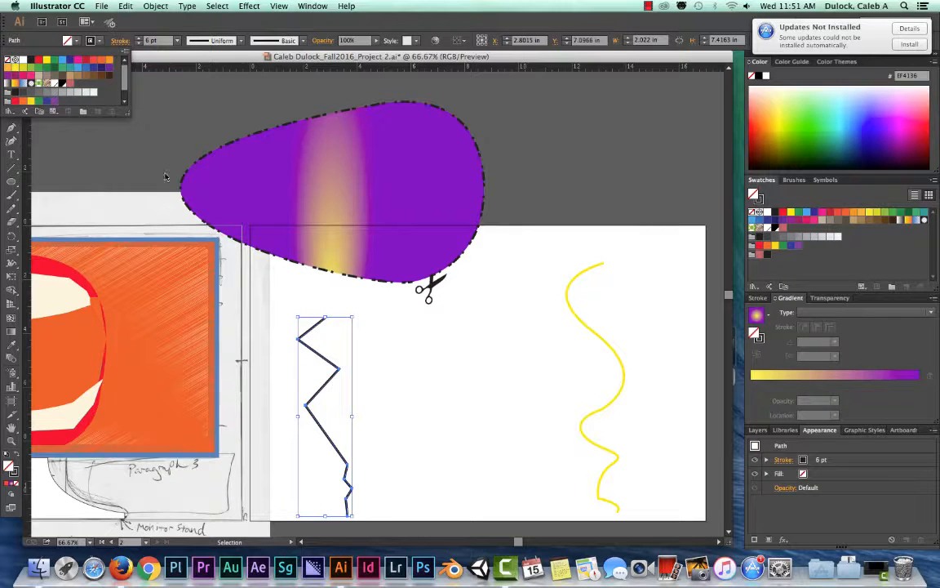
click(96, 41)
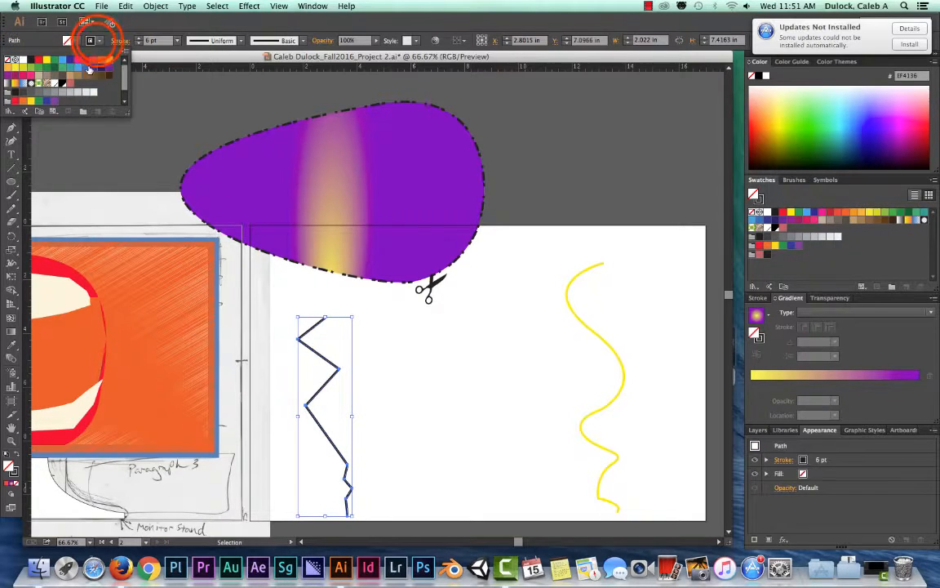
click(96, 41)
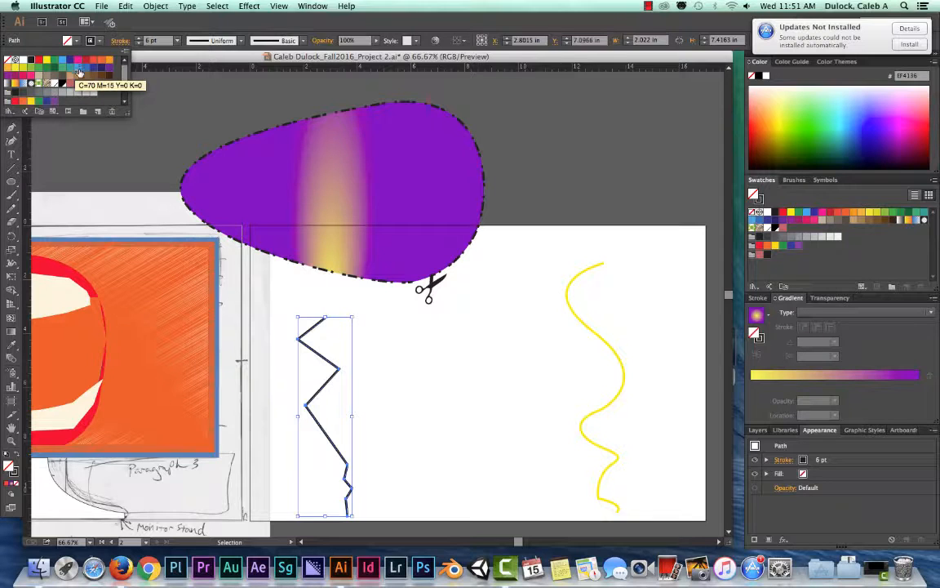
click(78, 69)
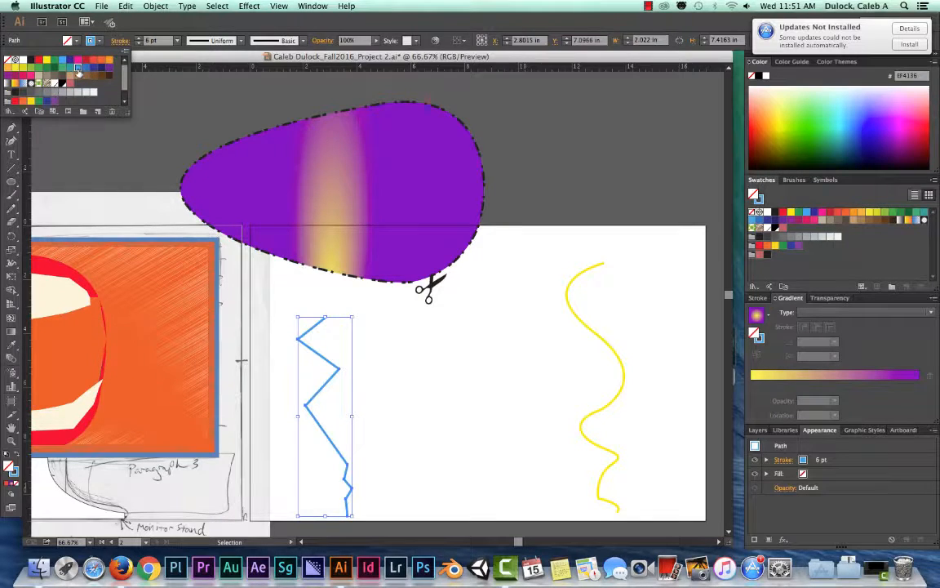
click(168, 57)
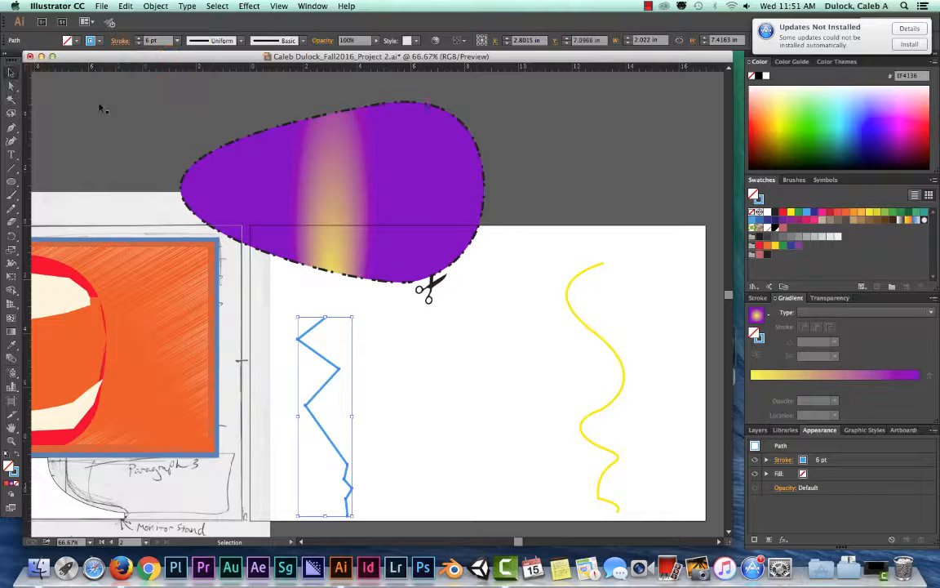
- Blend the blue zigzag path into the yellow wavy path with the Blend tool
click(12, 358)
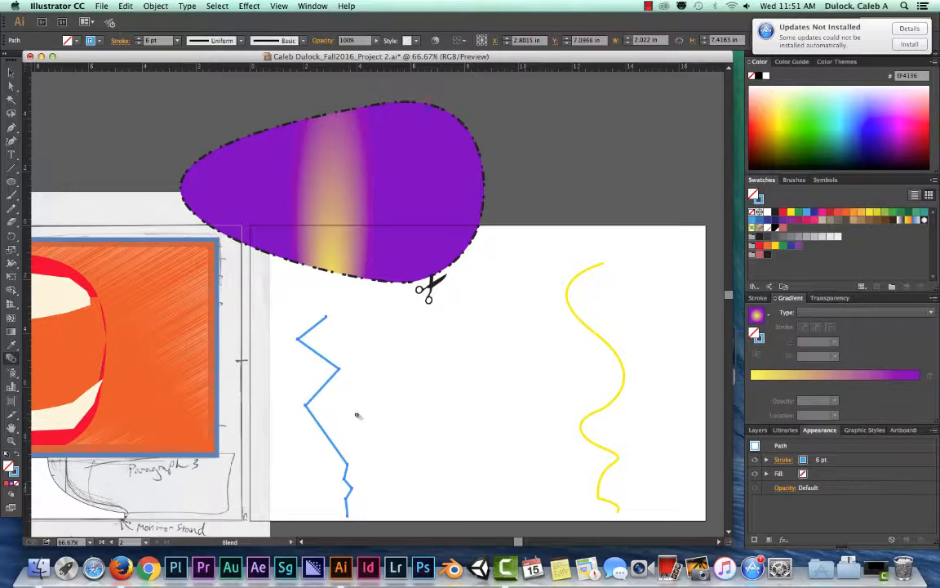
click(307, 405)
click(611, 403)
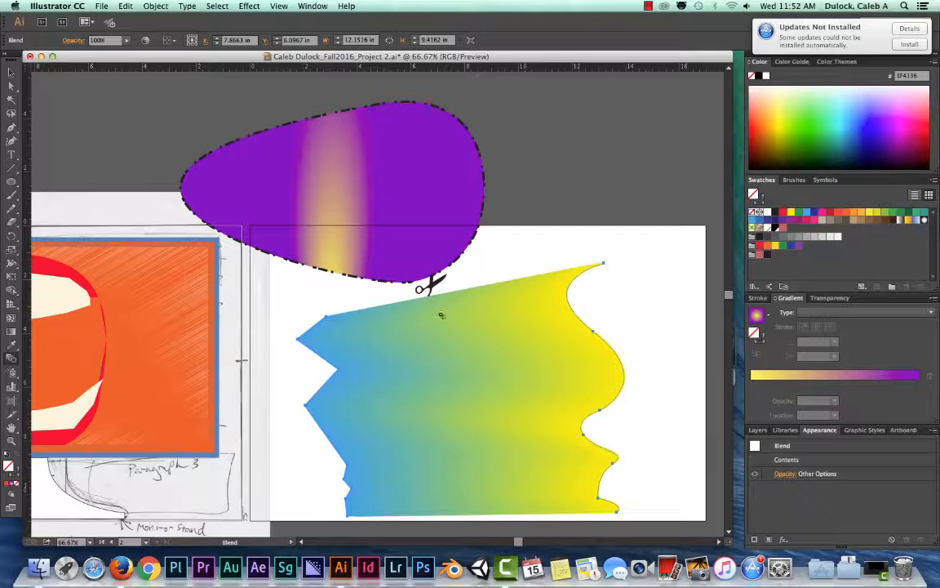
- Move the blended object around the artboard, placing it slightly up and right so it overlaps the purple gradient shape
click(12, 72)
click(410, 316)
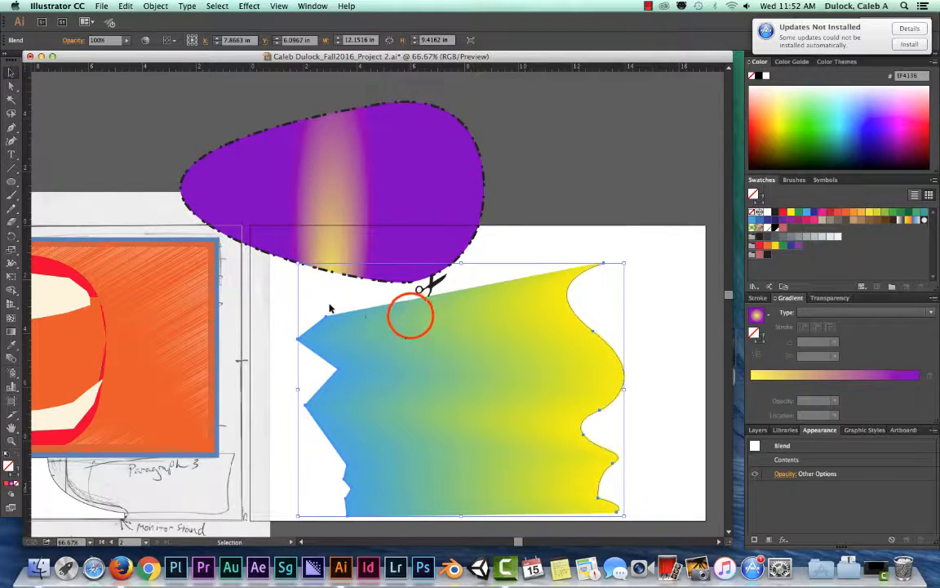
drag(410, 316, 390, 257)
drag(441, 299, 492, 323)
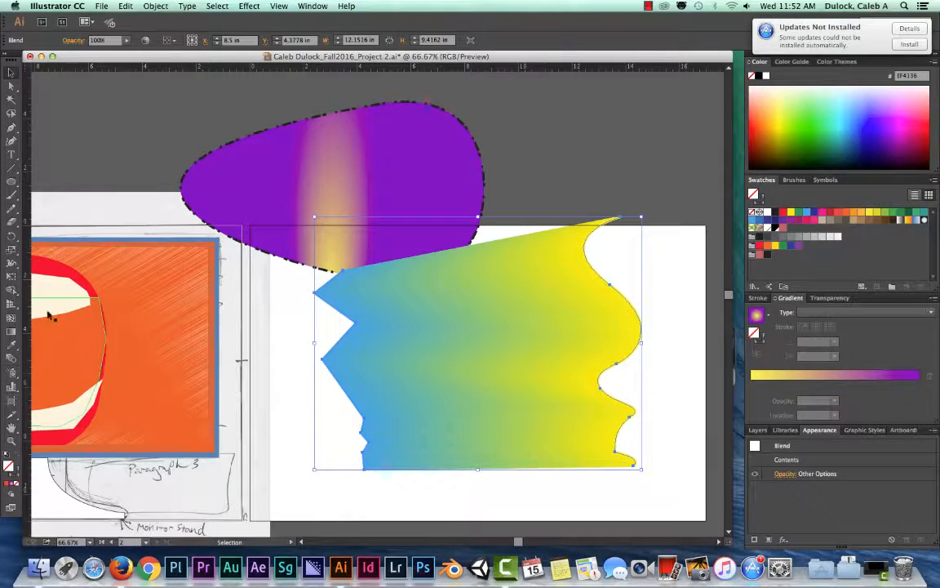
- Set the blend's spacing to Specified Steps with 50 steps, with preview turned on
double_click(12, 359)
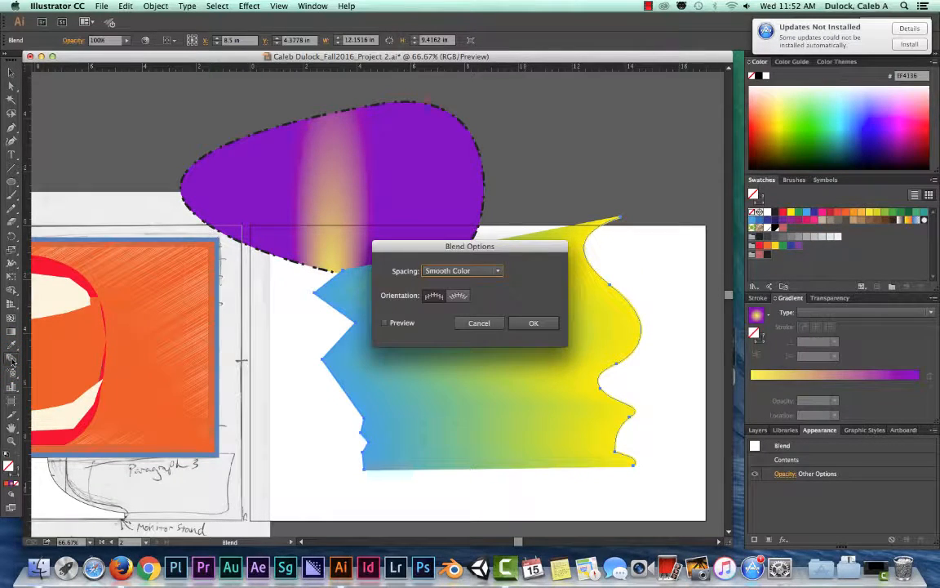
drag(469, 245, 184, 220)
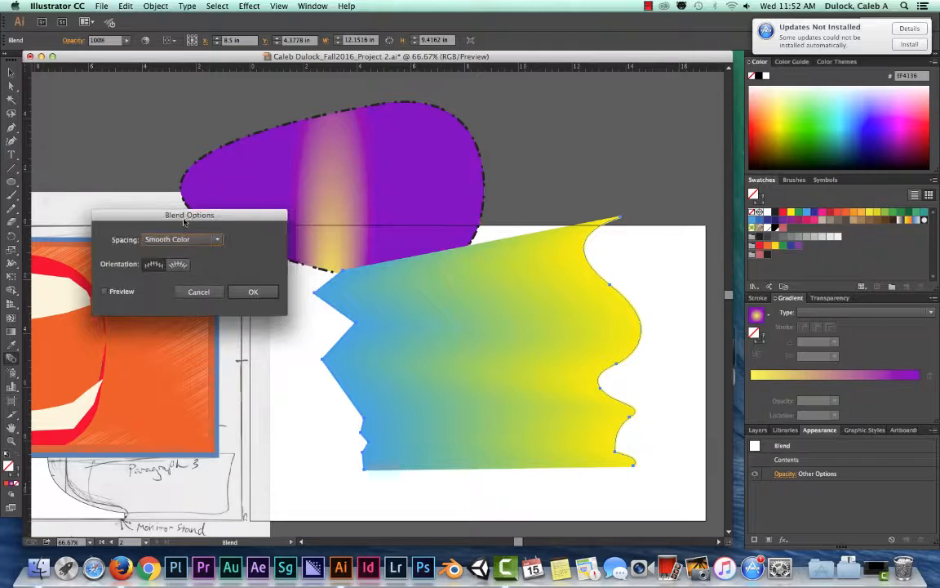
click(104, 292)
click(219, 239)
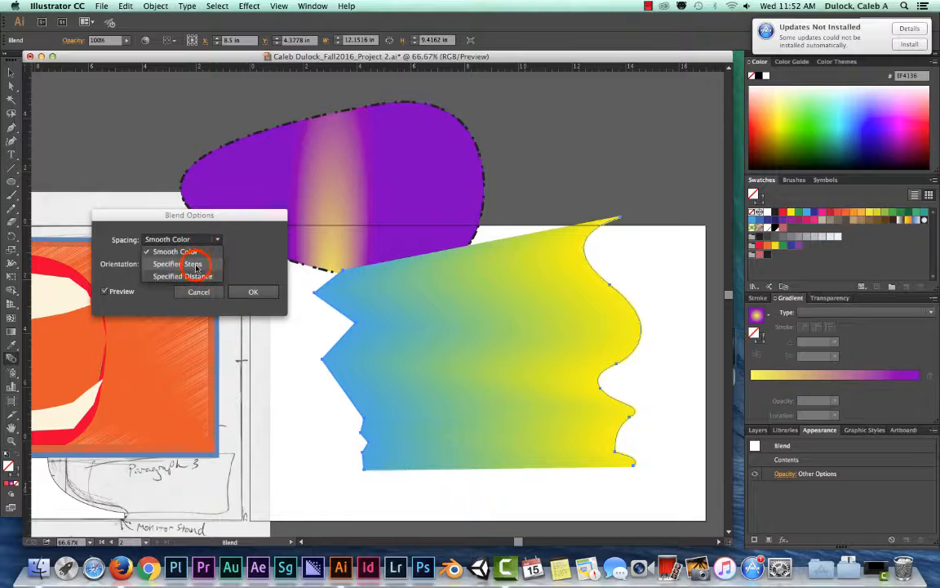
click(181, 264)
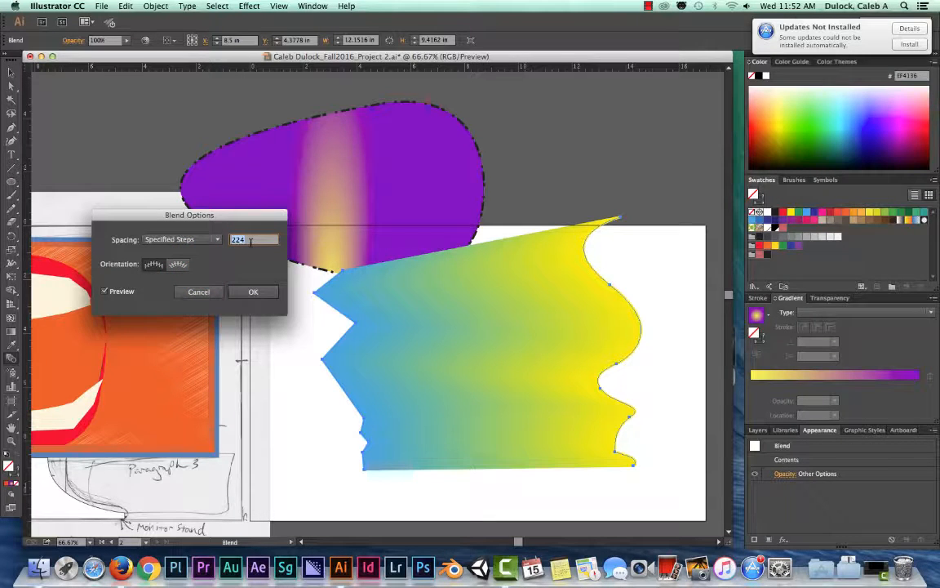
text(50)
click(252, 239)
click(254, 292)
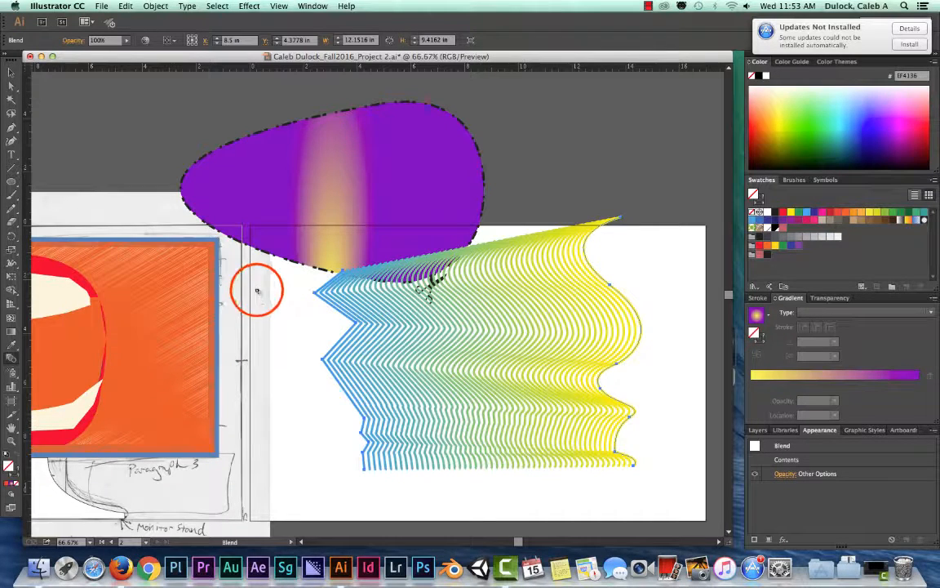
- Enter isolation mode on the blend and select its yellow wavy path
click(11, 74)
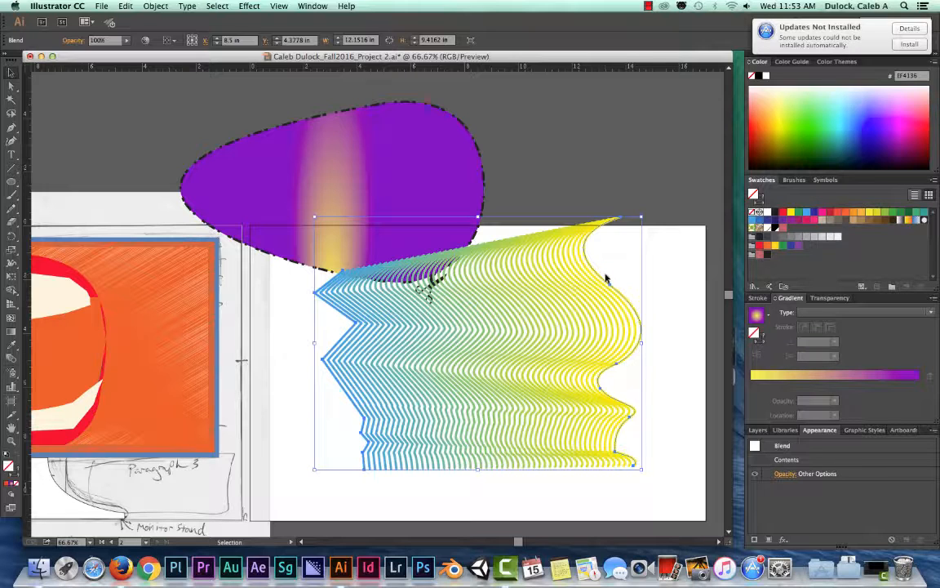
click(651, 271)
click(610, 287)
click(610, 288)
click(625, 296)
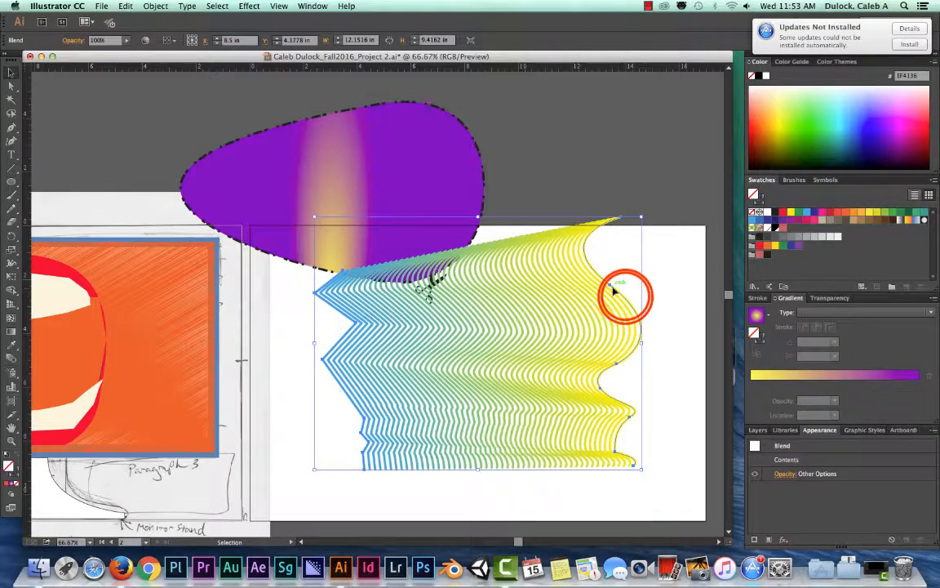
click(626, 298)
double_click(626, 298)
click(626, 299)
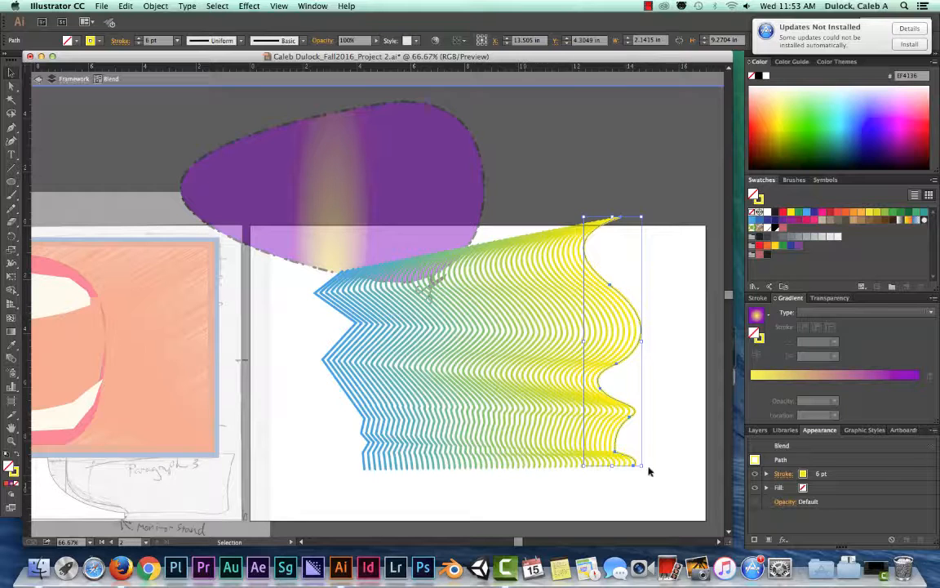
- Rotate and resize the yellow wavy path within the blend to a slanted shape about 3.2 in wide and 4 in tall
drag(645, 472, 541, 430)
click(567, 216)
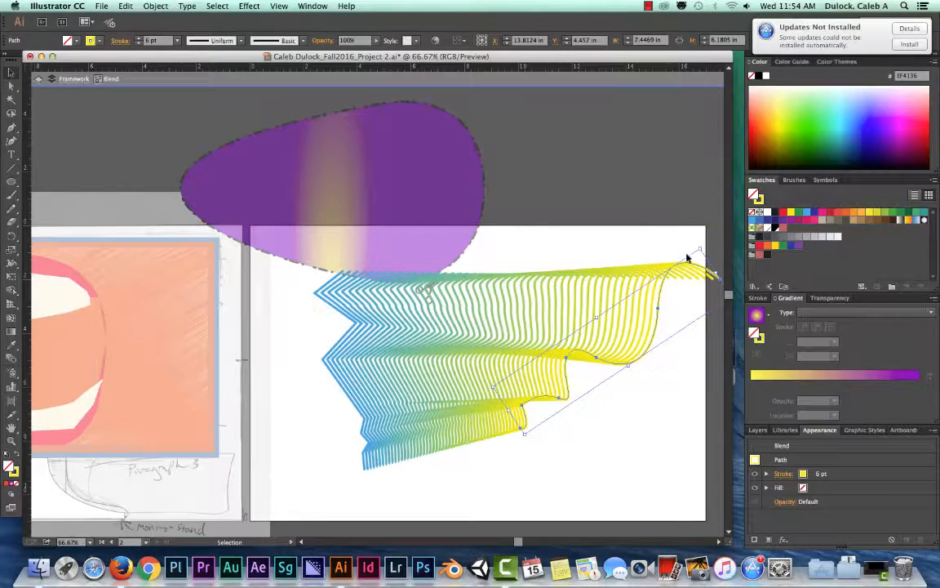
drag(696, 247, 612, 344)
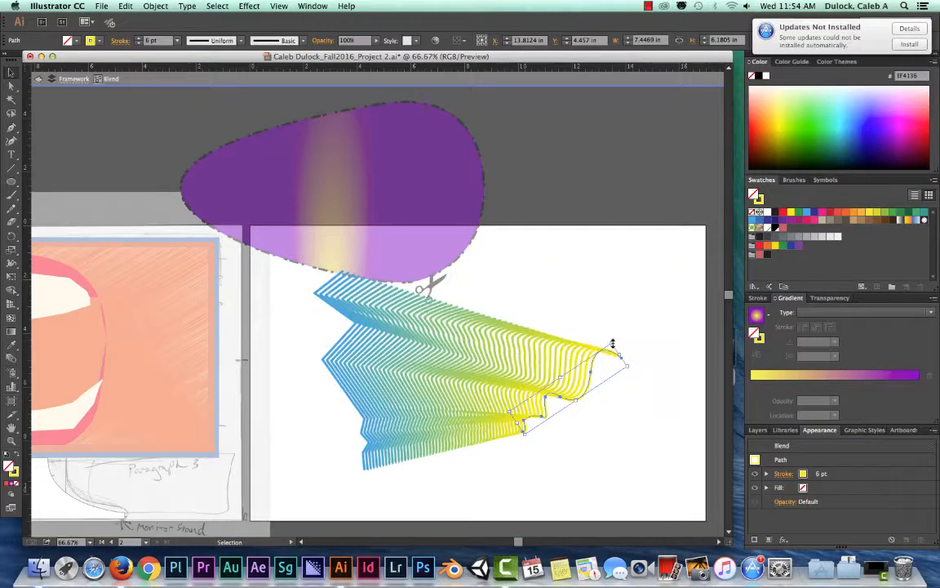
drag(522, 433, 567, 462)
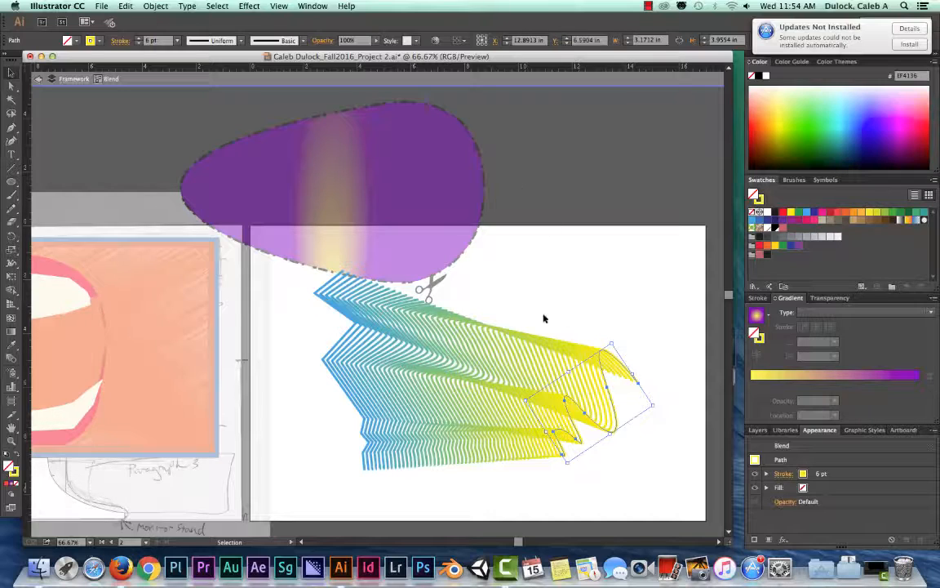
- Exit isolation mode and move the whole blend slightly right and down on the artboard
double_click(589, 292)
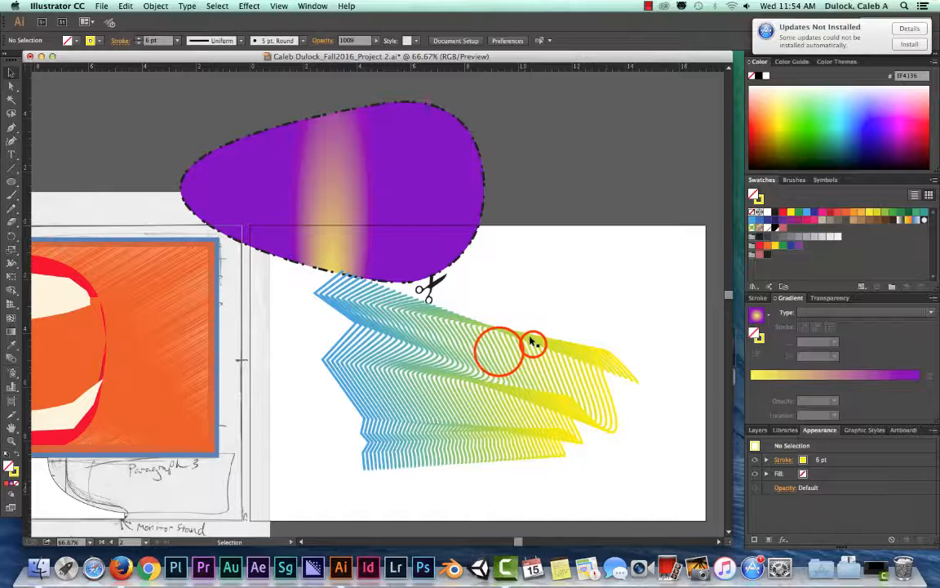
drag(500, 349, 542, 361)
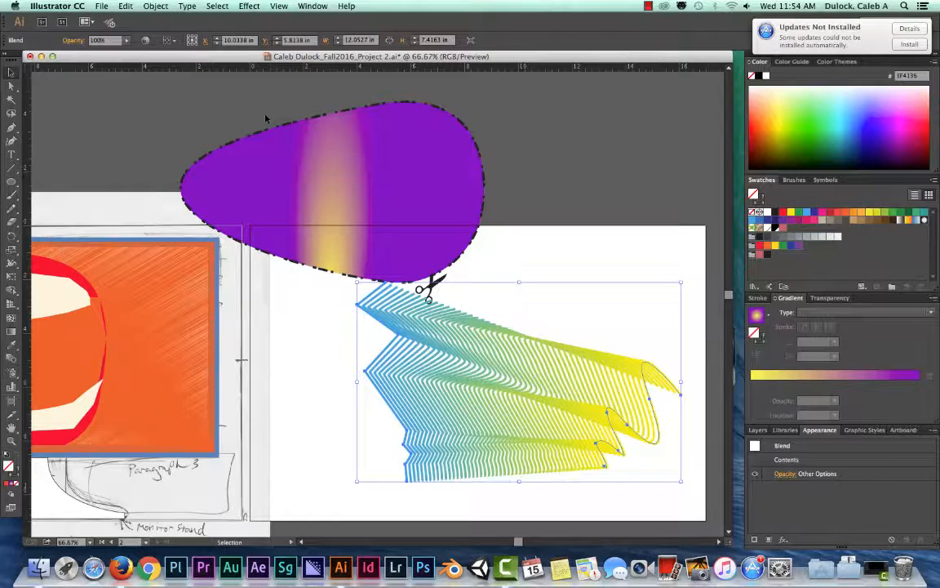
mouse_move(277, 212)
mouse_down()
mouse_move(601, 242)
mouse_move(608, 207)
mouse_up()
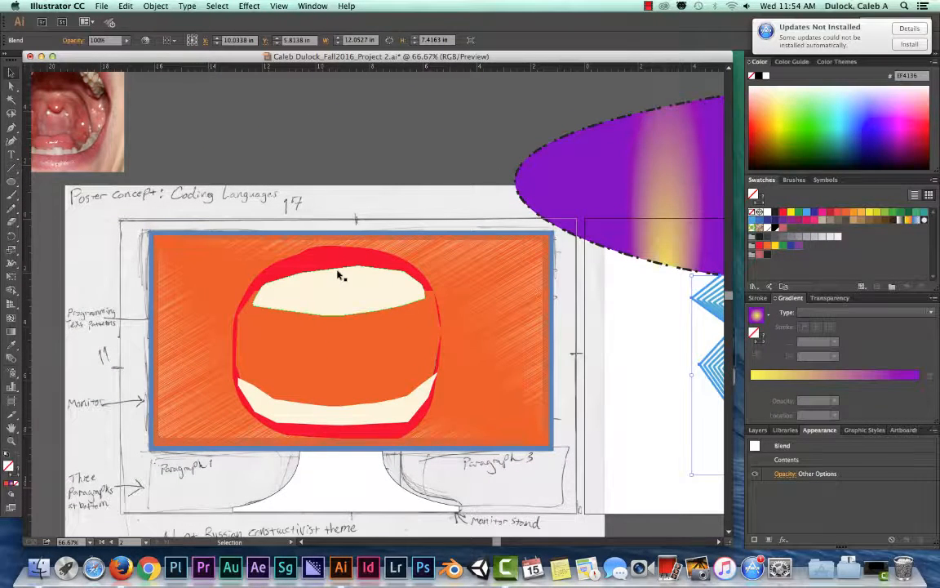